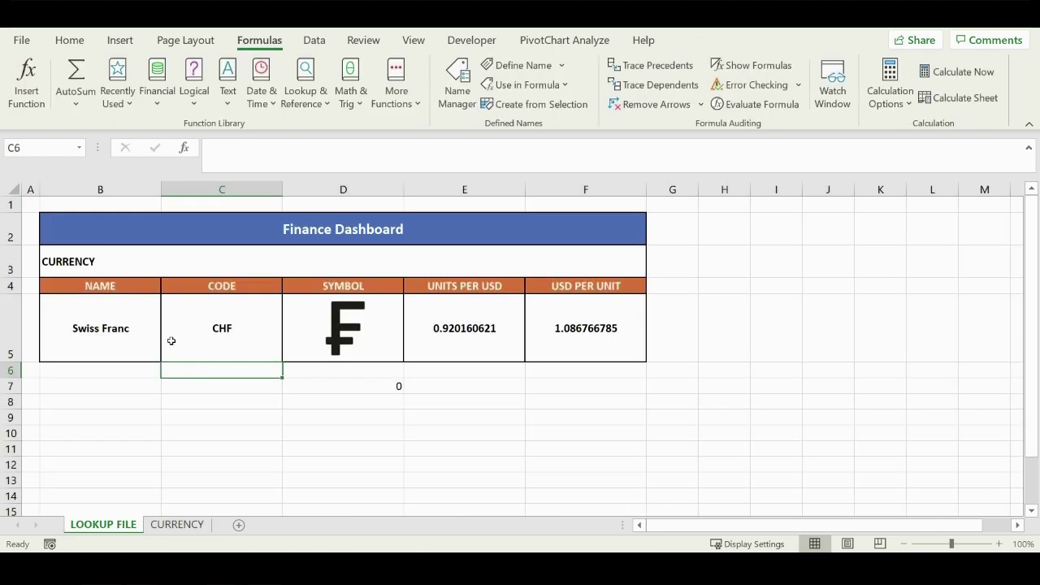
Step: Pick British Pound, then Chinese Yuan, then Japanese Yen from B5's currency dropdown
{"action": "left_click", "coordinate": [156, 335]}
{"action": "left_click", "coordinate": [167, 355]}
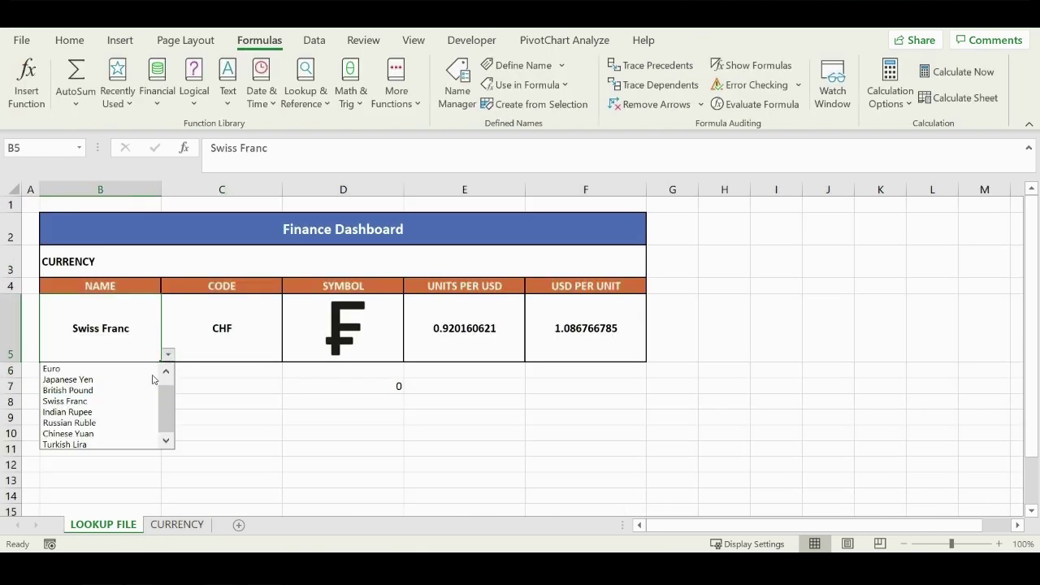
{"action": "left_click", "coordinate": [146, 390]}
{"action": "left_click", "coordinate": [167, 358]}
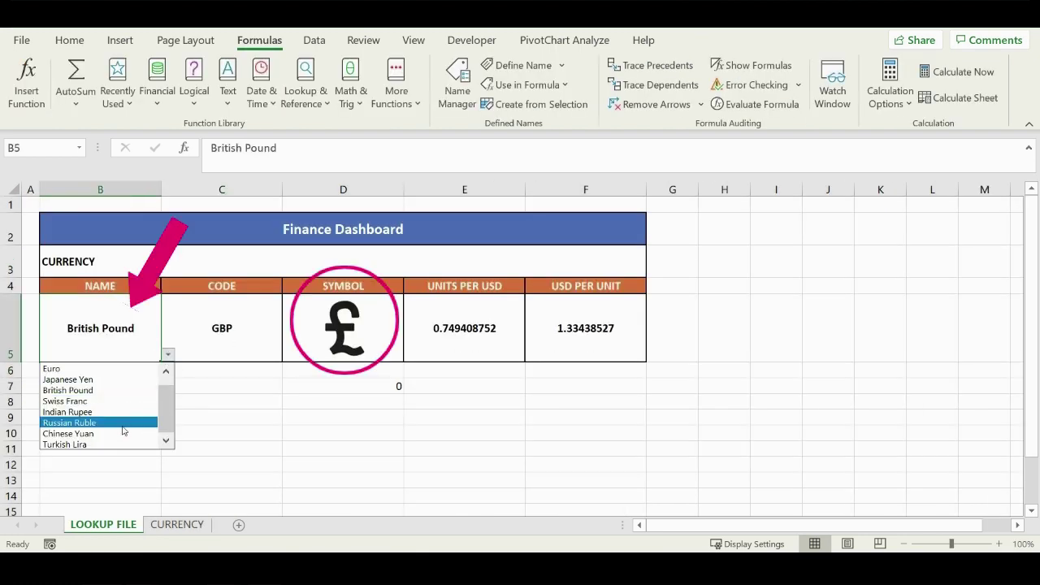
{"action": "left_click", "coordinate": [118, 431]}
{"action": "left_click", "coordinate": [168, 355]}
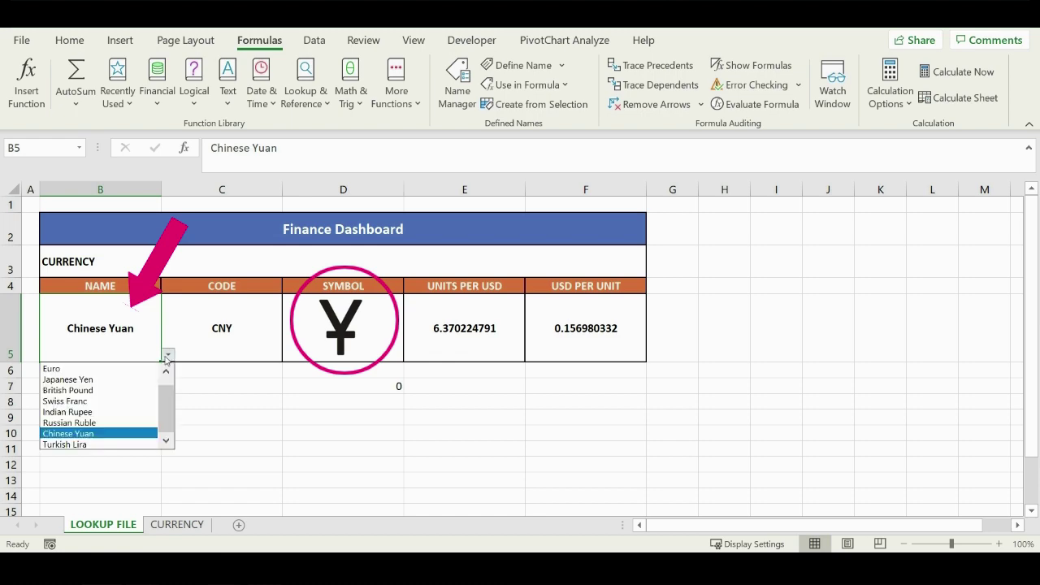
{"action": "left_click", "coordinate": [115, 383]}
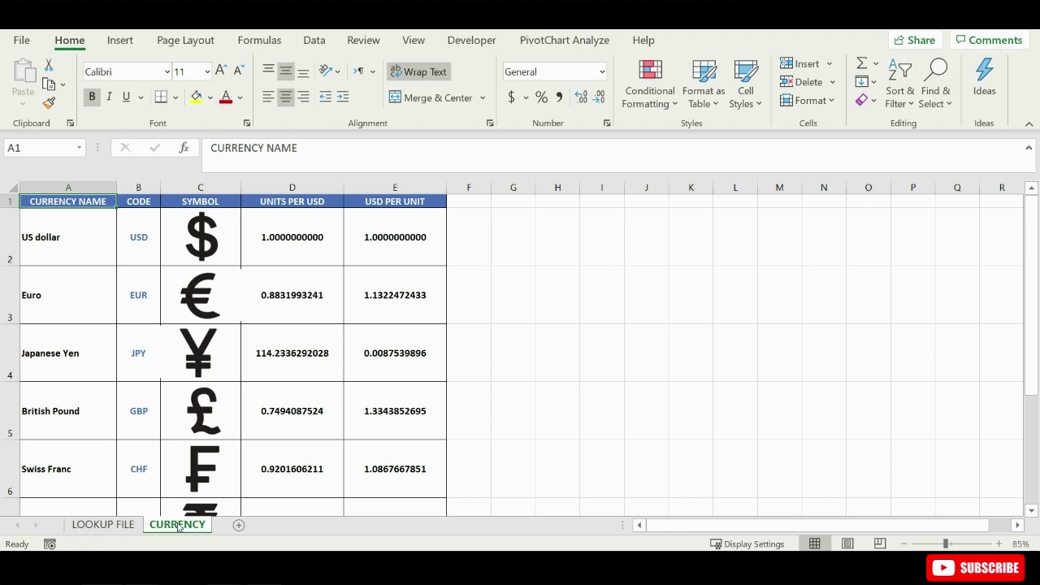
{"action": "left_click", "coordinate": [74, 234]}
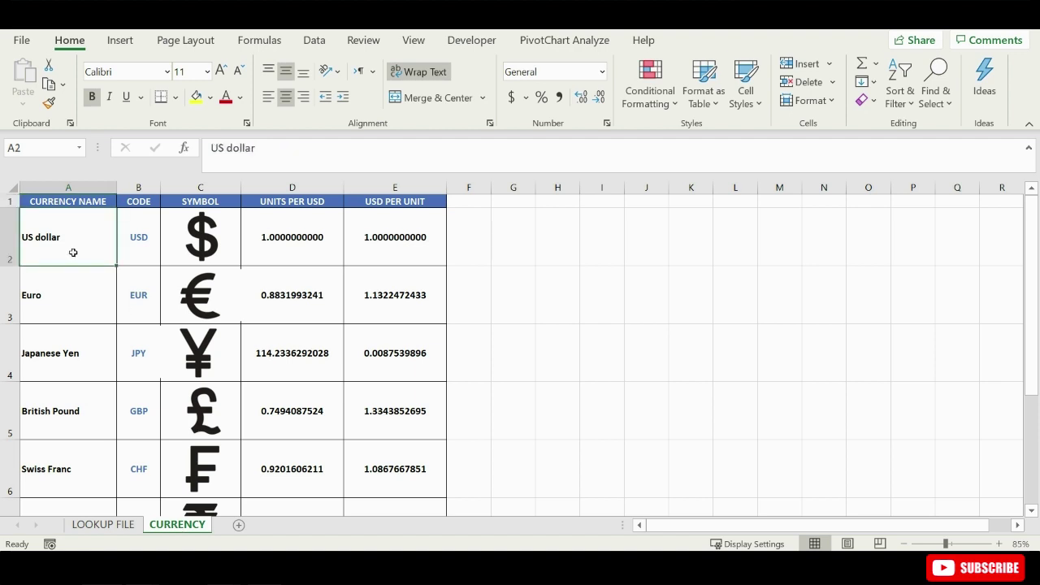
{"action": "left_click_drag", "start_coordinate": [73, 253], "coordinate": [70, 469]}
{"action": "scroll", "coordinate": [77, 406], "scroll_direction": "up", "scroll_amount": 2}
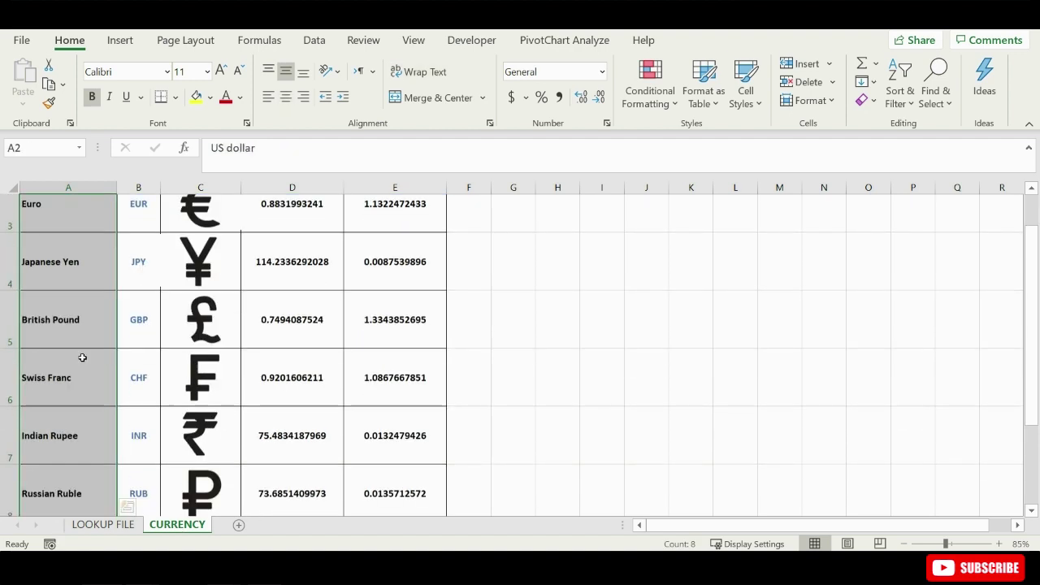
{"action": "scroll", "coordinate": [83, 357], "scroll_direction": "up", "scroll_amount": 1}
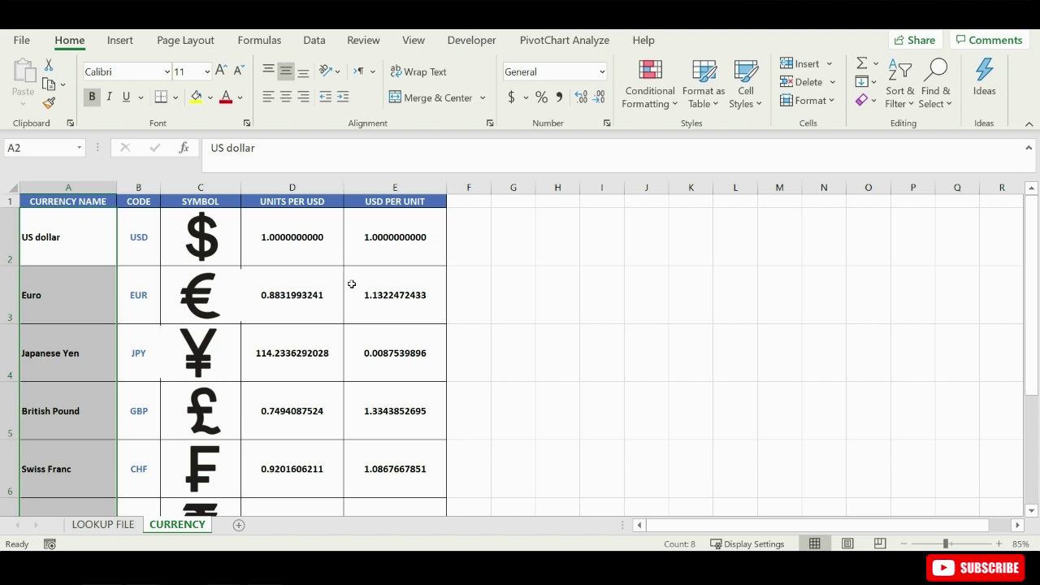
{"action": "left_click", "coordinate": [195, 199]}
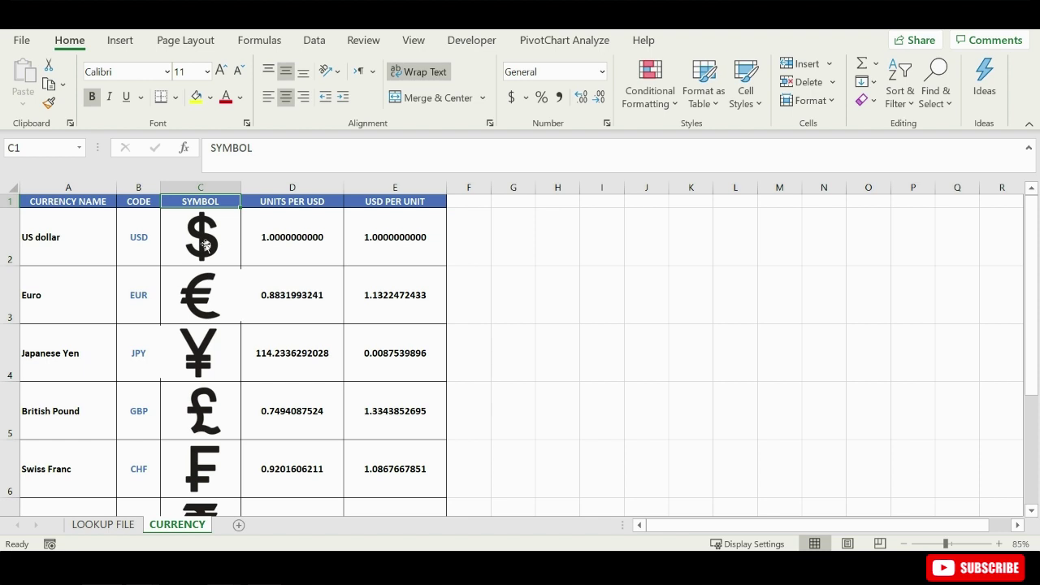
Step: Select the dollar, euro, yen, pound and franc symbol pictures together
{"action": "left_click", "coordinate": [206, 245]}
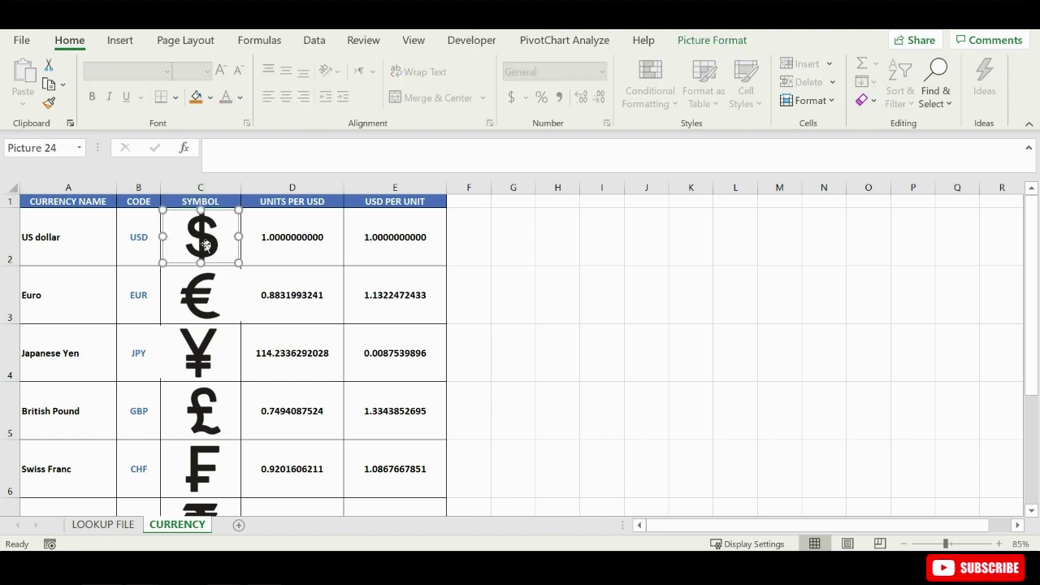
{"action": "left_click", "coordinate": [204, 282]}
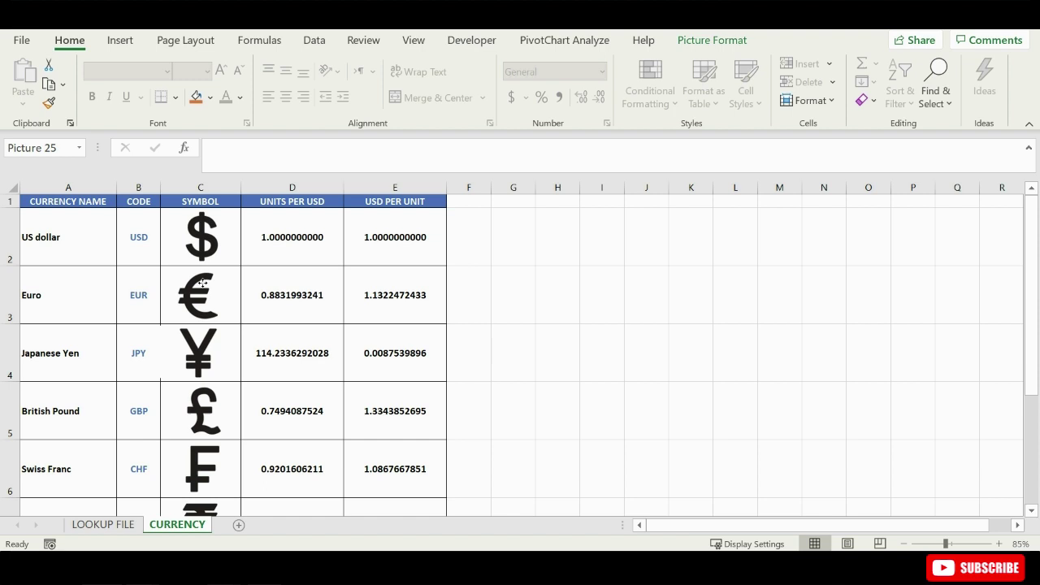
{"action": "left_click", "coordinate": [198, 333]}
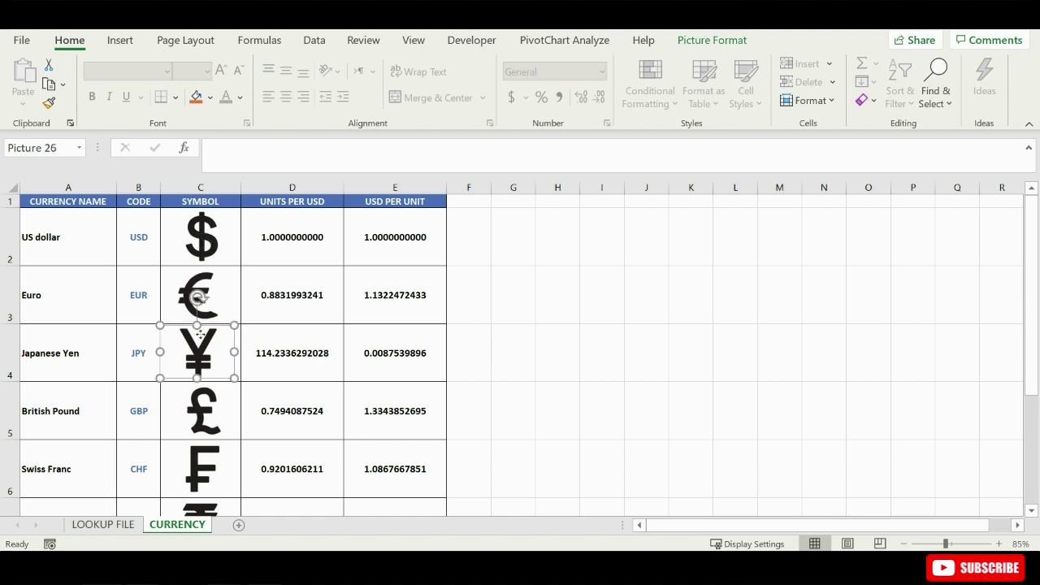
{"action": "left_click", "coordinate": [203, 250]}
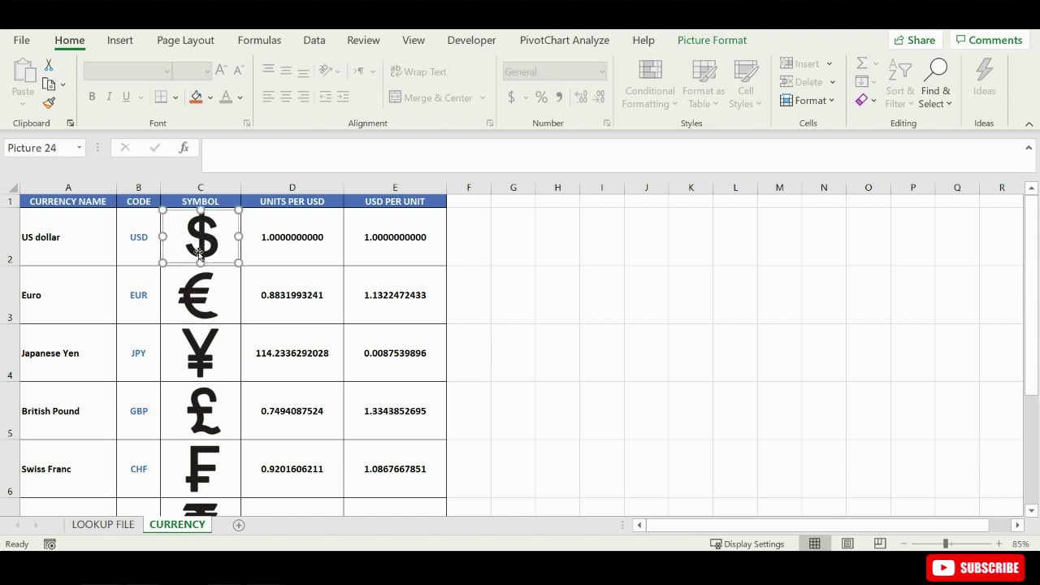
{"action": "left_click", "coordinate": [193, 297], "text": "ctrl"}
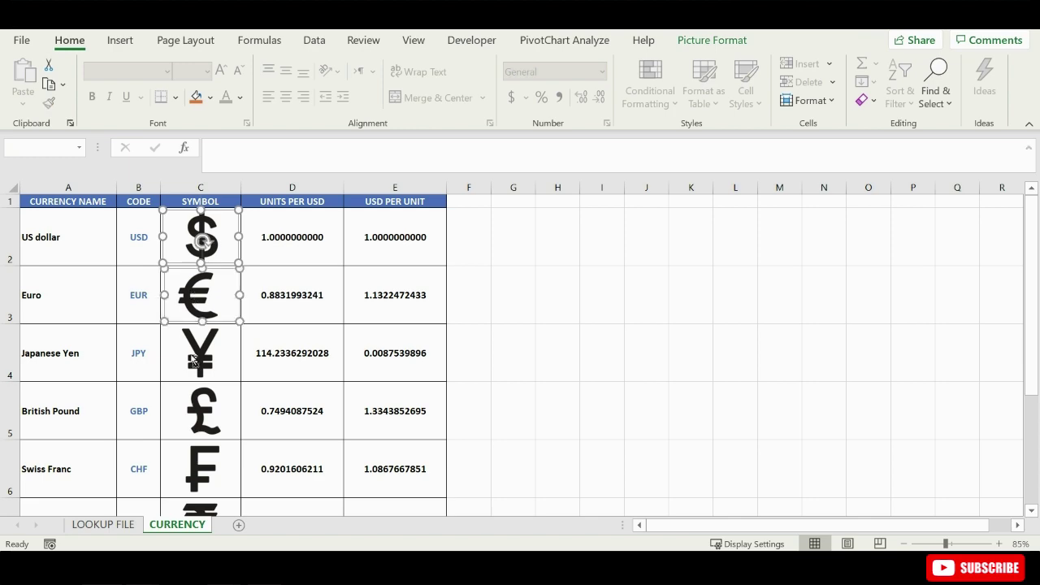
{"action": "left_click", "coordinate": [200, 351], "text": "ctrl"}
{"action": "left_click", "coordinate": [199, 410], "text": "ctrl"}
{"action": "left_click", "coordinate": [200, 468], "text": "ctrl"}
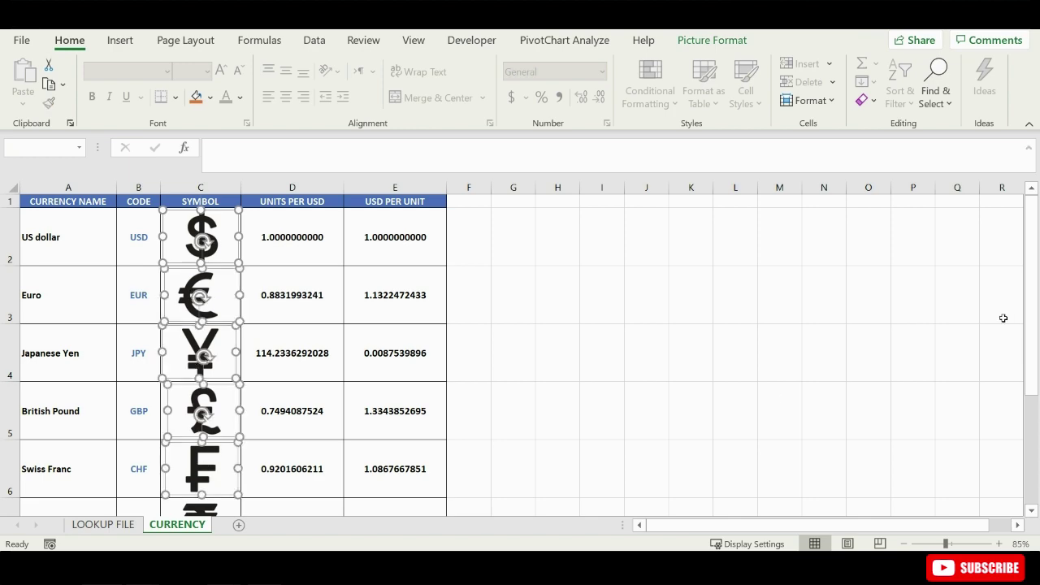
Step: Add the rupee, ruble, yuan and lira pictures to the selection
{"action": "left_click_drag", "start_coordinate": [1030, 321], "coordinate": [1025, 416]}
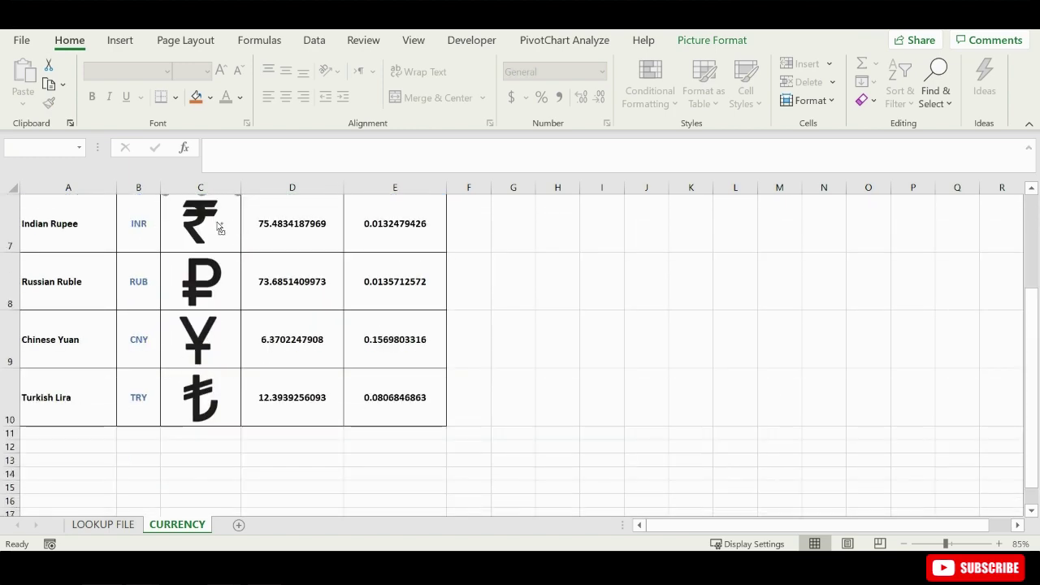
{"action": "left_click", "coordinate": [208, 221], "text": "ctrl"}
{"action": "left_click", "coordinate": [203, 266], "text": "ctrl"}
{"action": "left_click", "coordinate": [200, 341], "text": "ctrl"}
{"action": "left_click", "coordinate": [210, 398], "text": "ctrl"}
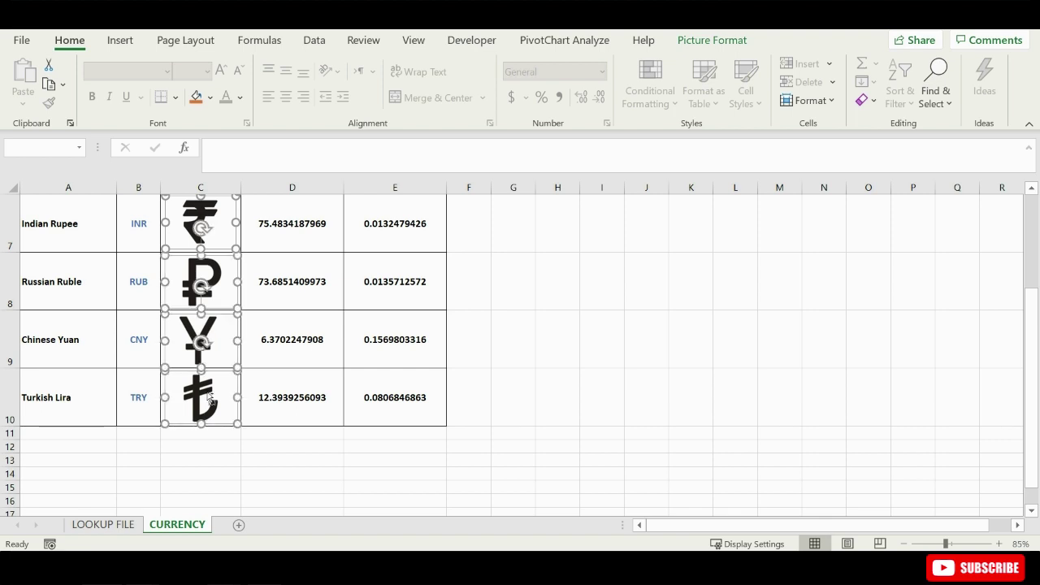
Step: Align the selected symbol pictures to center and distribute them vertically
{"action": "left_click", "coordinate": [705, 40]}
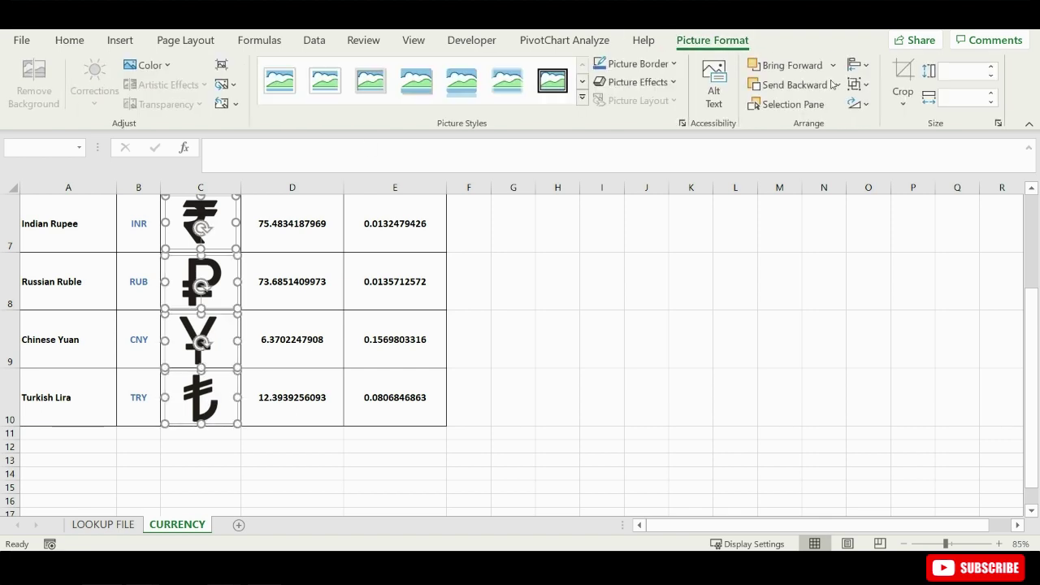
{"action": "left_click", "coordinate": [859, 65]}
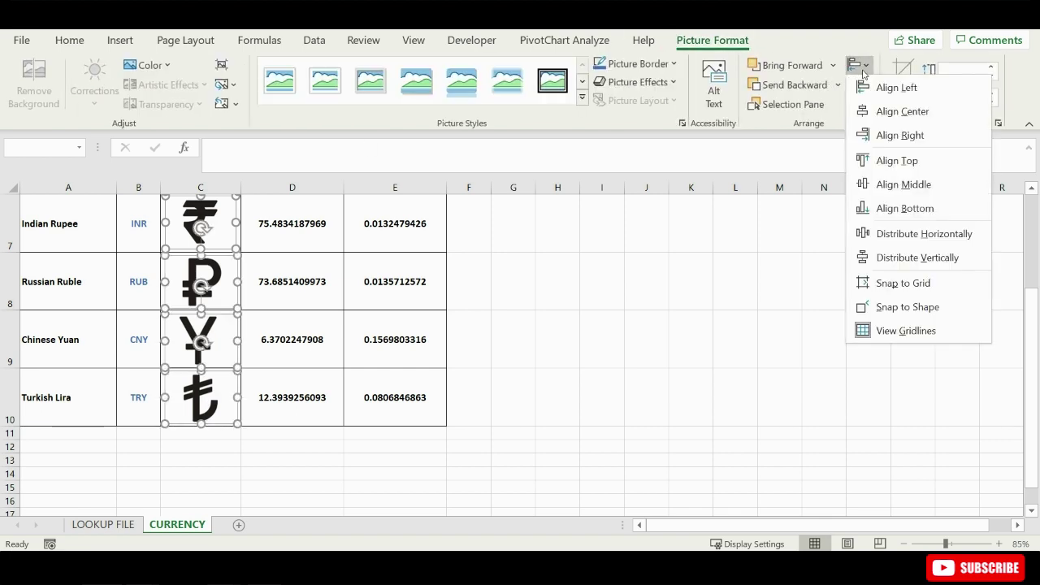
{"action": "left_click", "coordinate": [884, 109]}
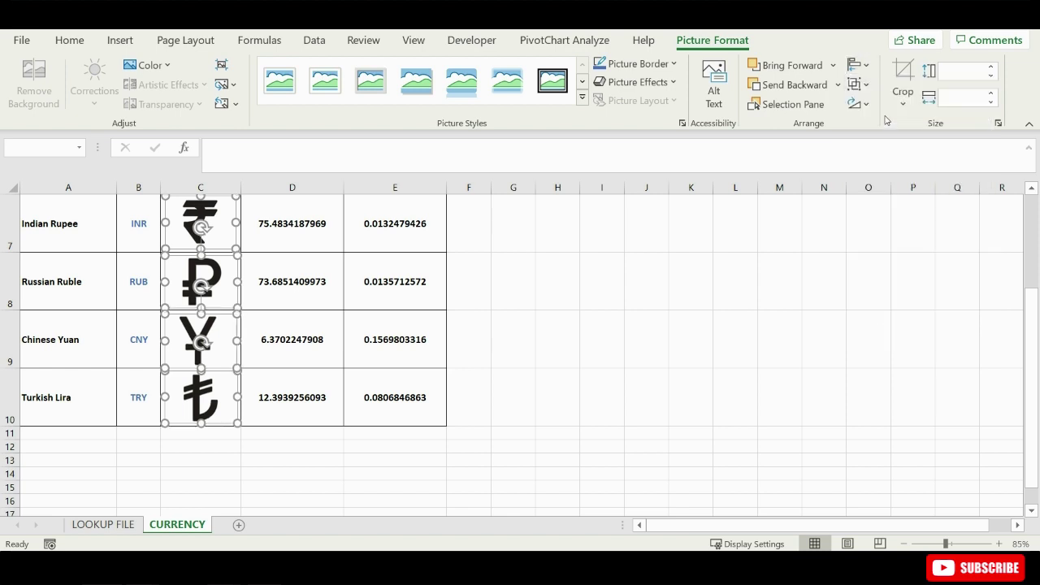
{"action": "left_click", "coordinate": [858, 65]}
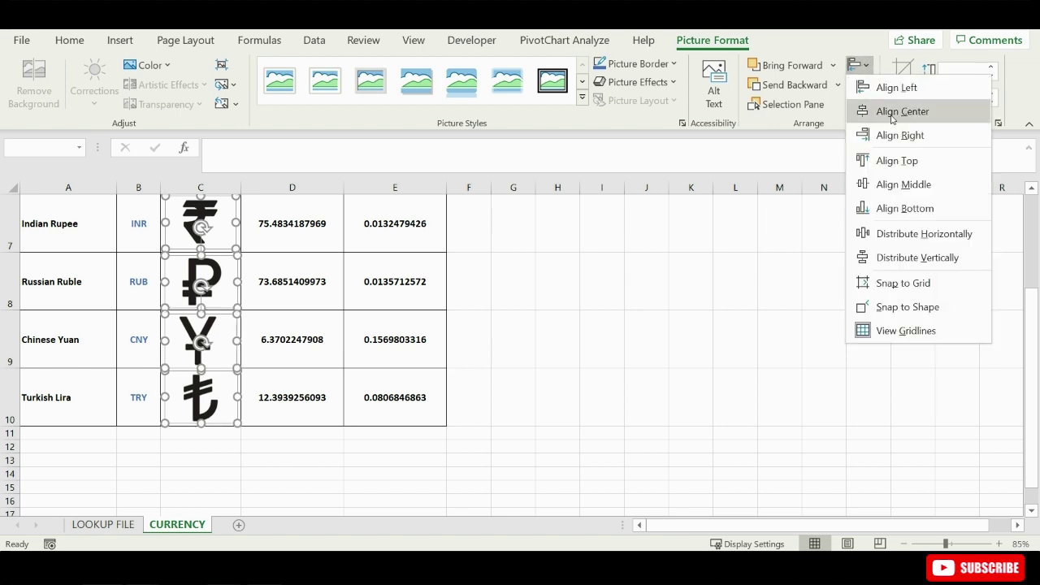
{"action": "left_click", "coordinate": [918, 257]}
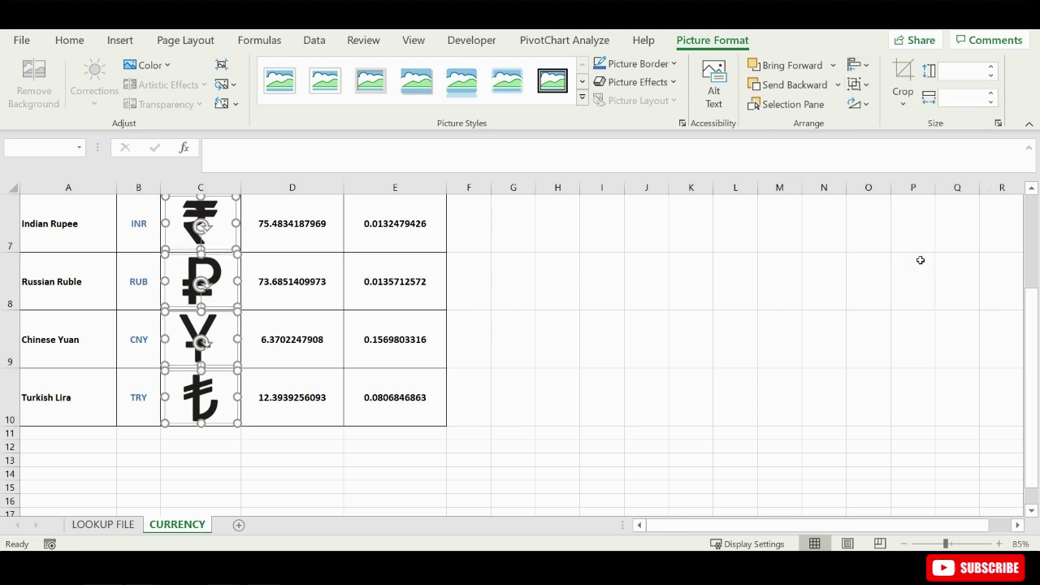
Step: Select cell C2 behind the dollar symbol picture and copy it
{"action": "left_click", "coordinate": [271, 289]}
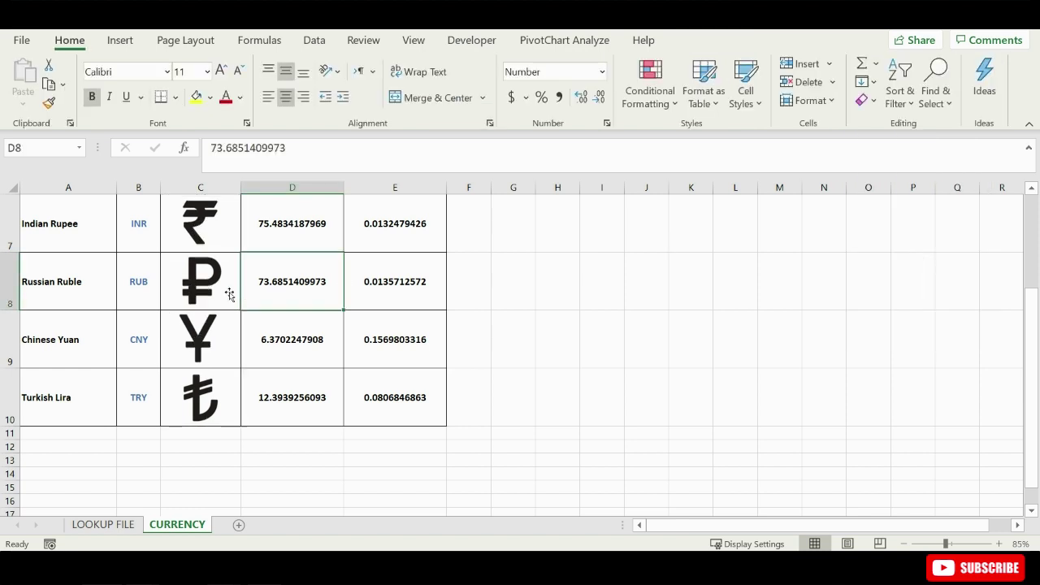
{"action": "scroll", "coordinate": [228, 292], "scroll_direction": "up", "scroll_amount": 2}
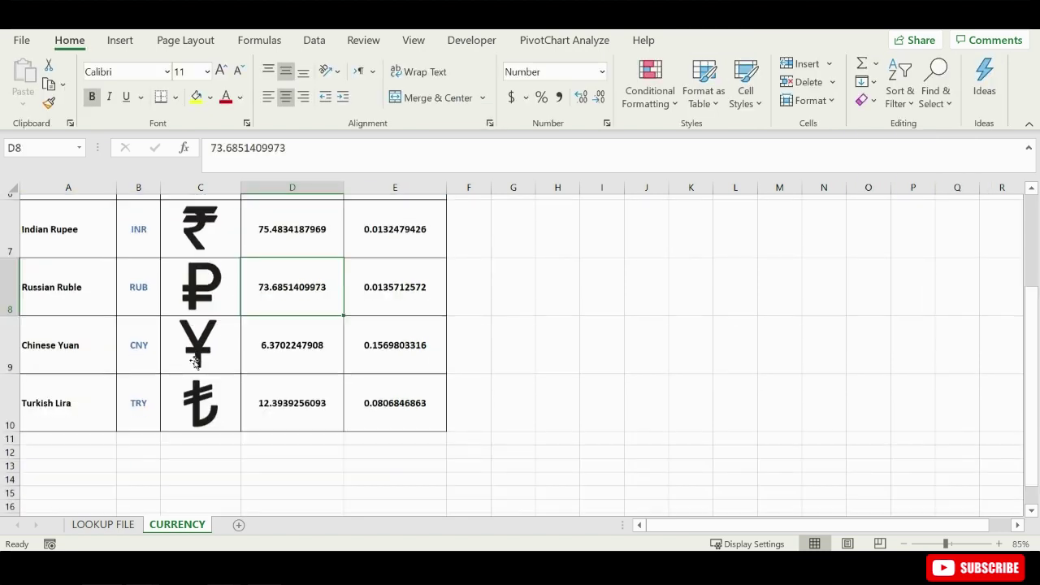
{"action": "scroll", "coordinate": [193, 357], "scroll_direction": "down", "scroll_amount": 2}
{"action": "scroll", "coordinate": [193, 385], "scroll_direction": "up", "scroll_amount": 2}
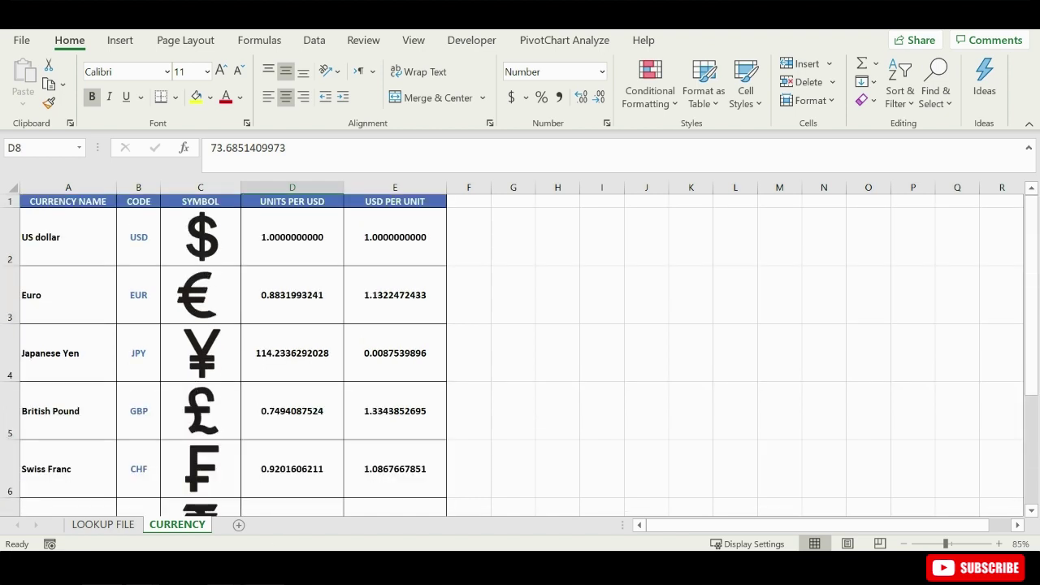
{"action": "left_click", "coordinate": [200, 201]}
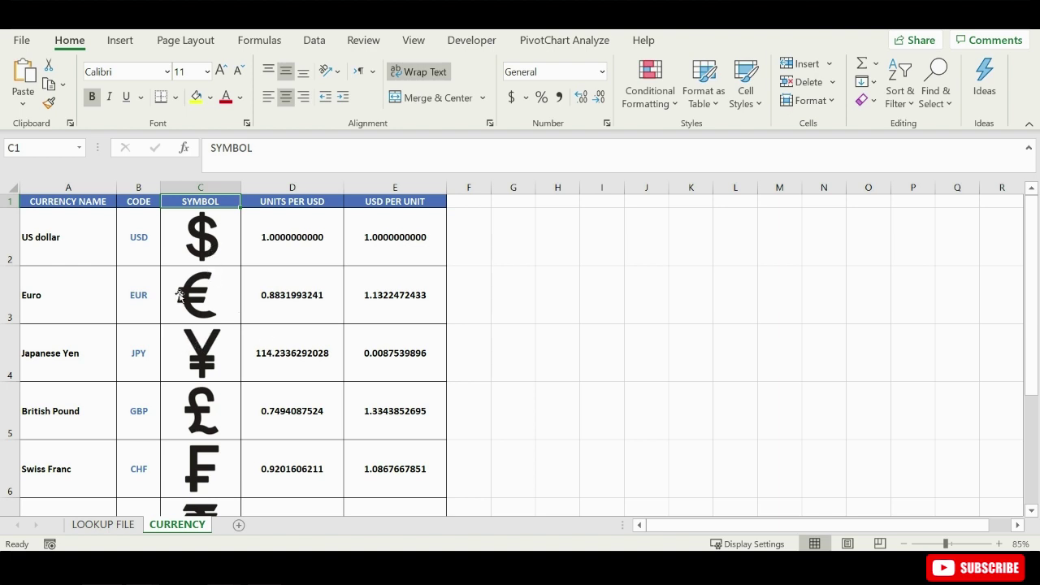
{"action": "left_click", "coordinate": [144, 243]}
{"action": "left_click", "coordinate": [204, 243]}
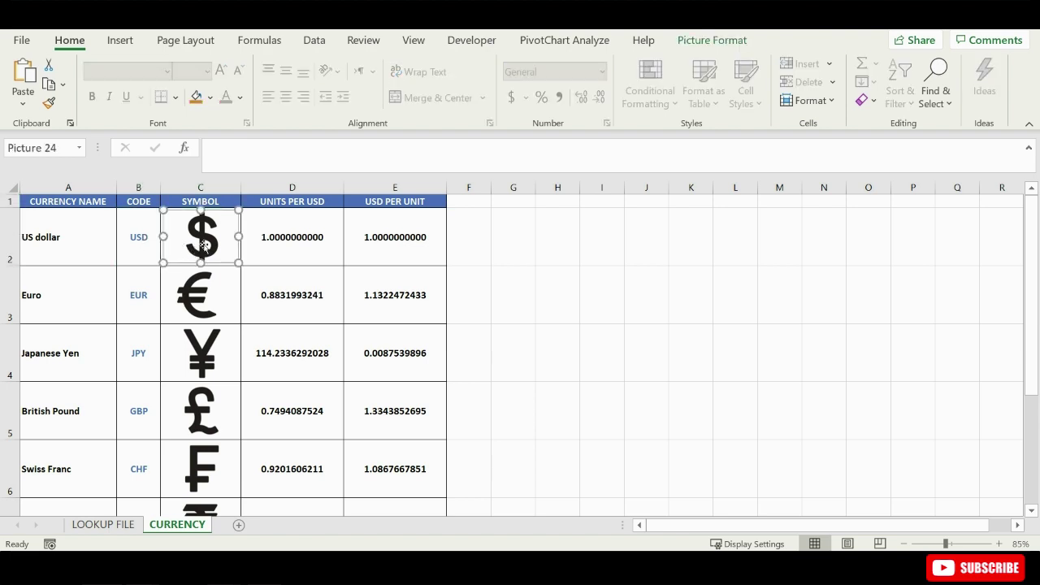
{"action": "left_click", "coordinate": [149, 250]}
{"action": "left_click", "coordinate": [177, 246]}
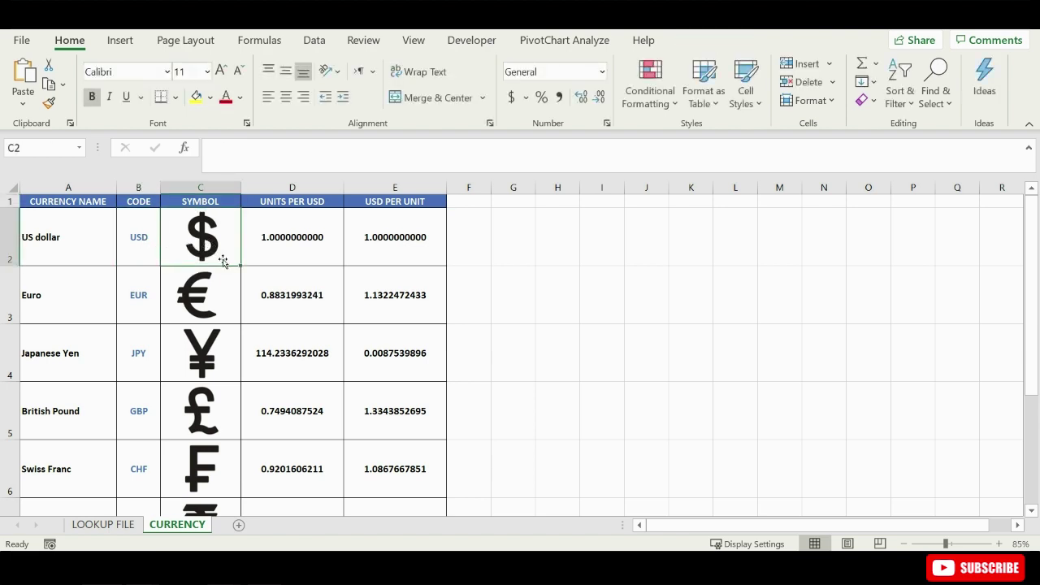
{"action": "left_click", "coordinate": [49, 84]}
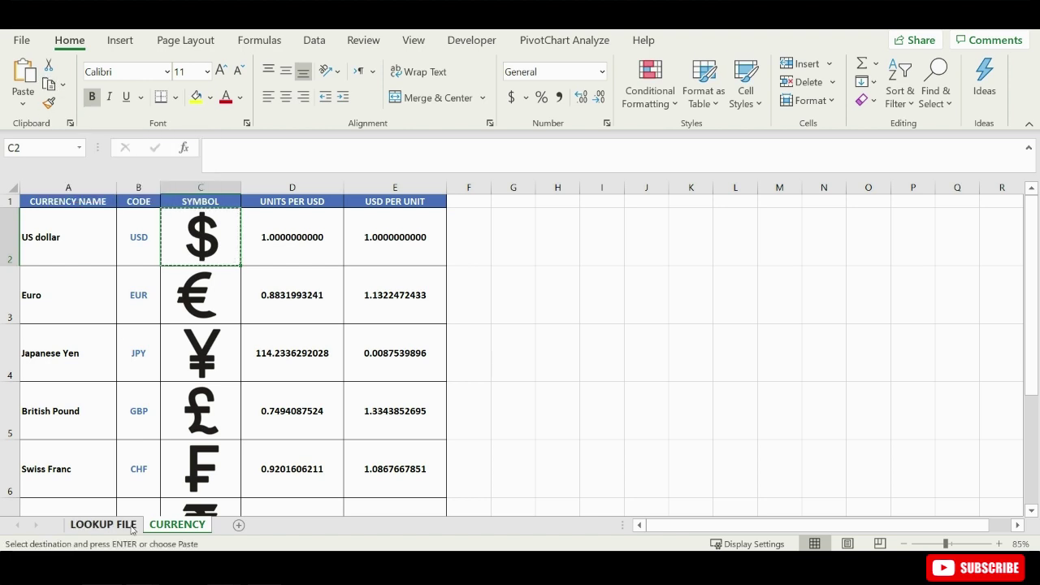
Step: Paste C2 as a linked picture on the LOOKUP FILE sheet
{"action": "left_click", "coordinate": [103, 524]}
{"action": "left_click", "coordinate": [22, 103]}
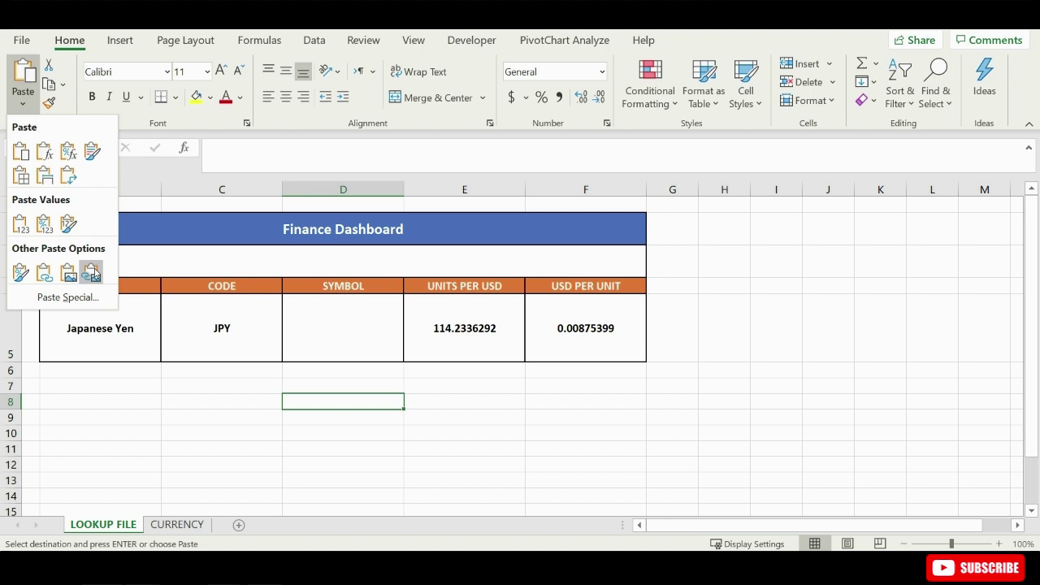
{"action": "left_click", "coordinate": [94, 281]}
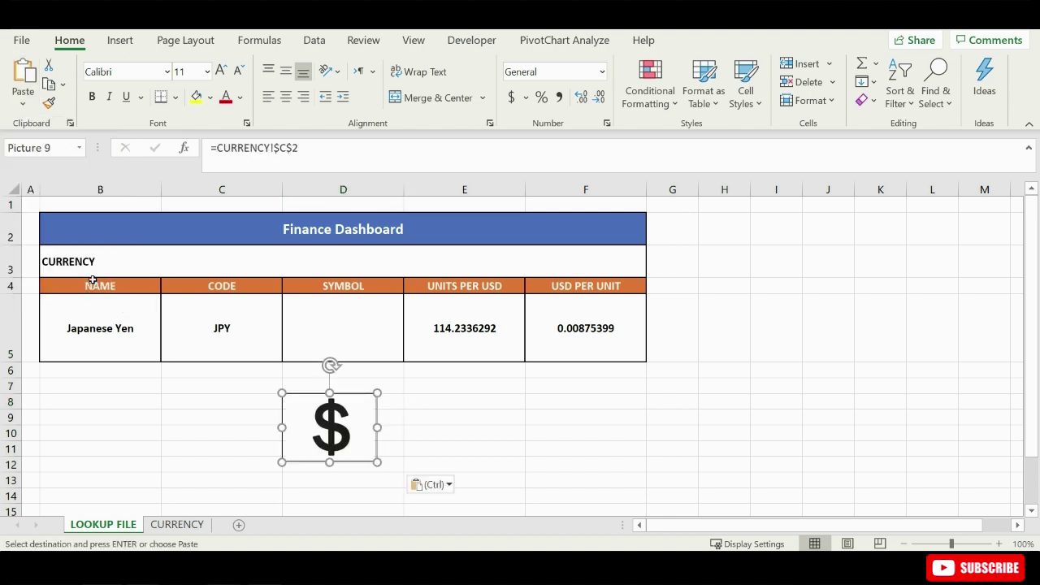
{"action": "left_click_drag", "start_coordinate": [329, 426], "coordinate": [359, 420]}
Step: Crop the linked dollar picture's sides and top to 0.85" × 1.08"
{"action": "left_click", "coordinate": [414, 418]}
{"action": "left_click", "coordinate": [371, 455]}
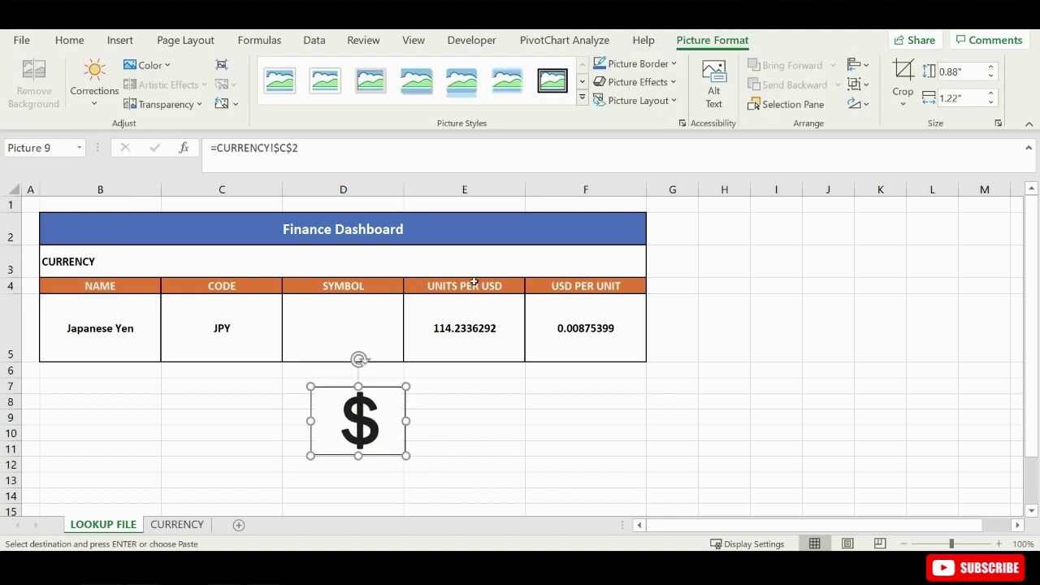
{"action": "left_click", "coordinate": [899, 78]}
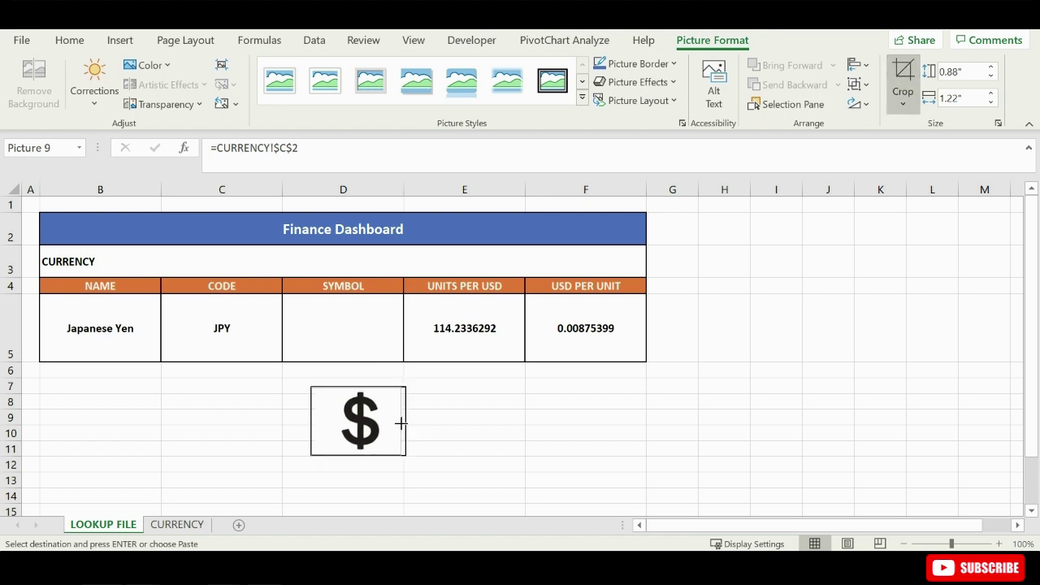
{"action": "left_click_drag", "start_coordinate": [401, 423], "coordinate": [401, 423]}
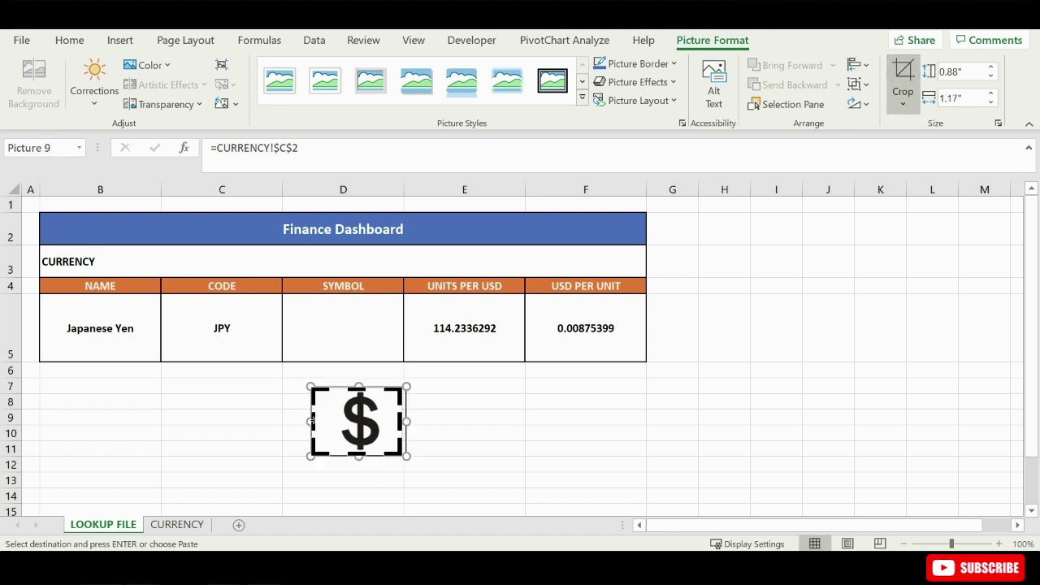
{"action": "left_click_drag", "start_coordinate": [312, 421], "coordinate": [318, 420]}
{"action": "left_click_drag", "start_coordinate": [361, 390], "coordinate": [362, 392]}
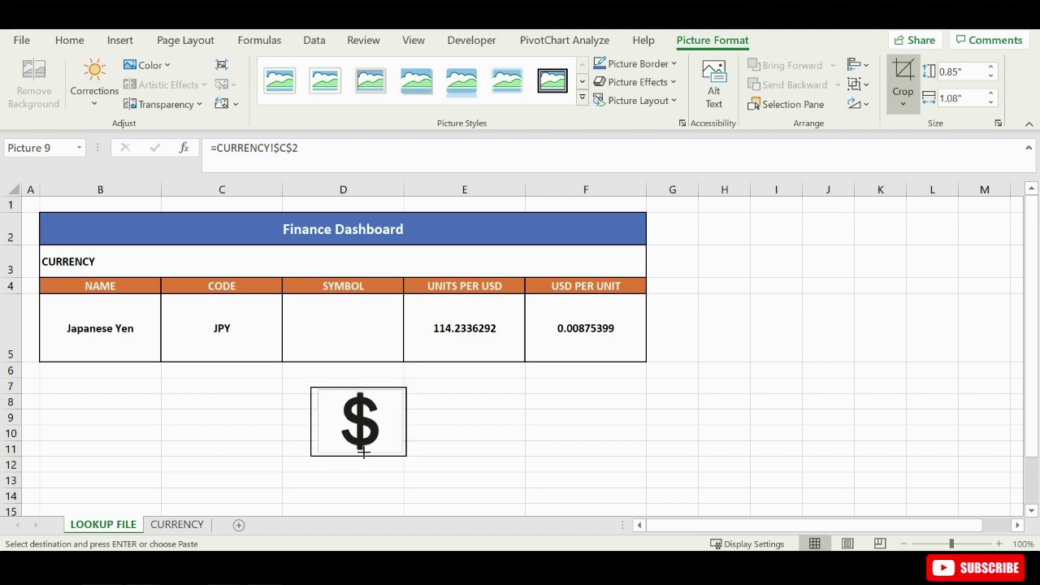
{"action": "left_click", "coordinate": [468, 453]}
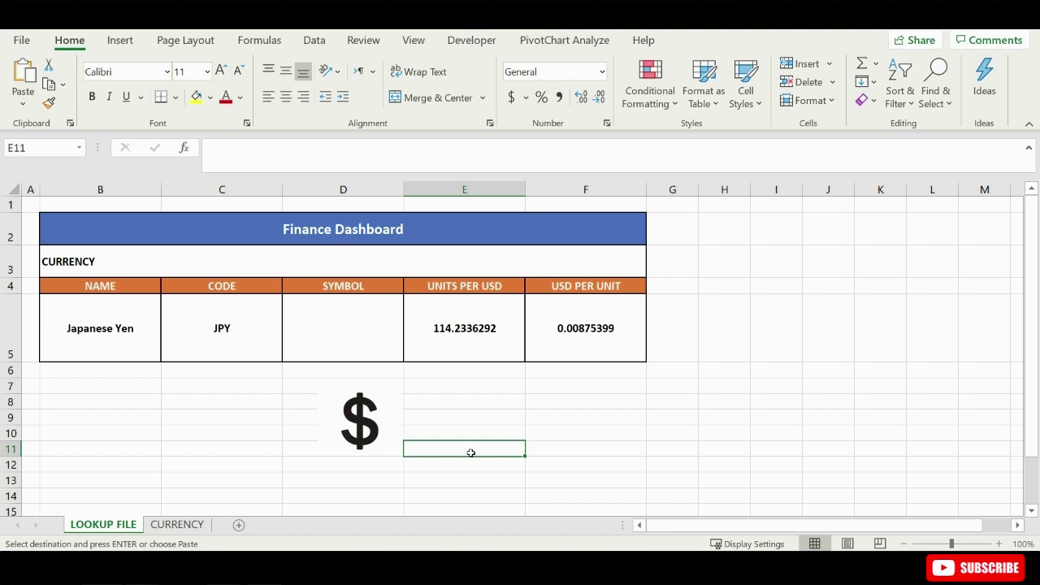
{"action": "left_click", "coordinate": [394, 402]}
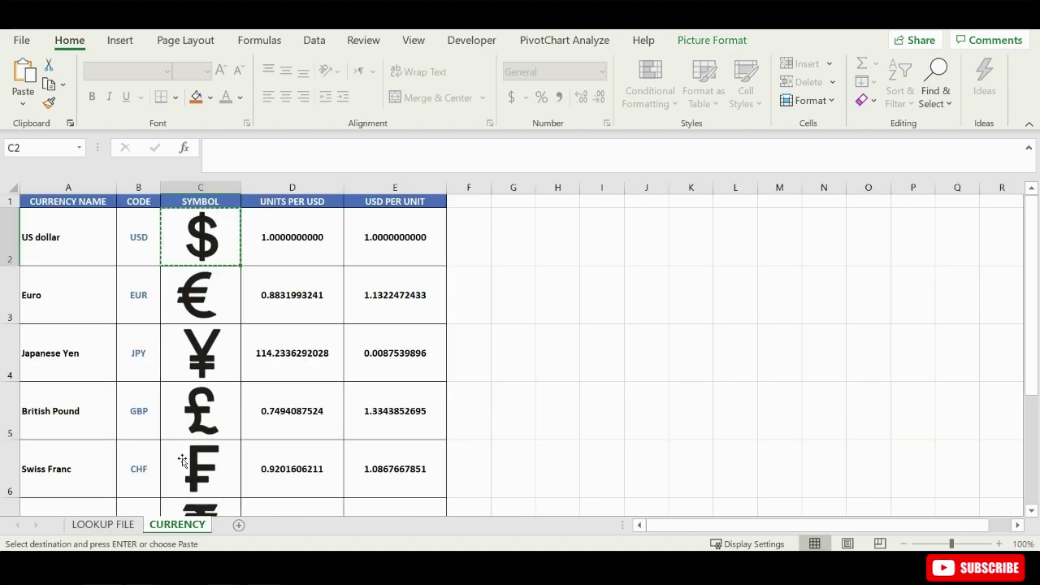
{"action": "left_click", "coordinate": [176, 524]}
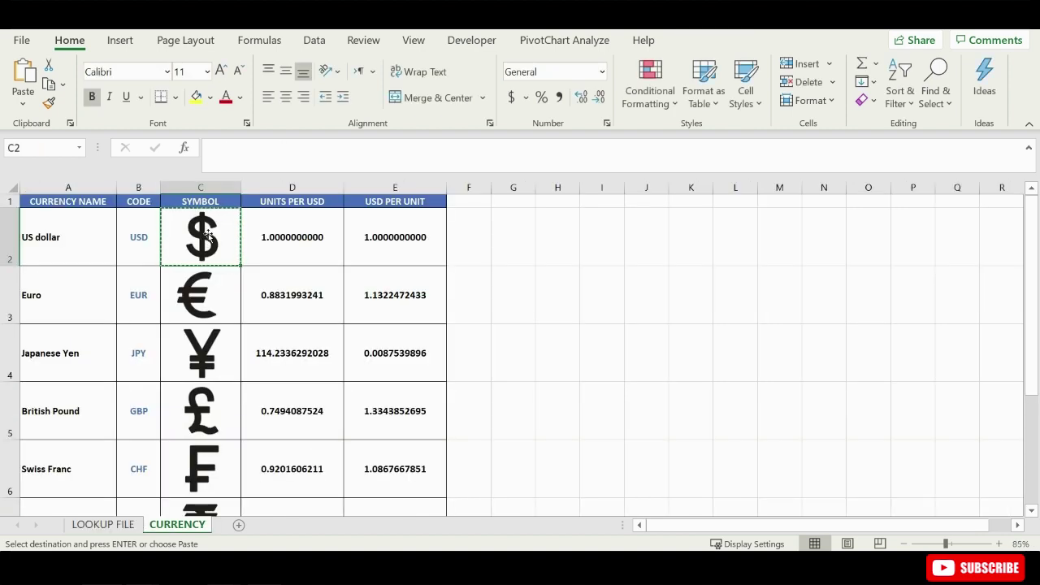
{"action": "left_click_drag", "start_coordinate": [209, 235], "coordinate": [322, 264]}
{"action": "left_click_drag", "start_coordinate": [206, 298], "coordinate": [204, 240]}
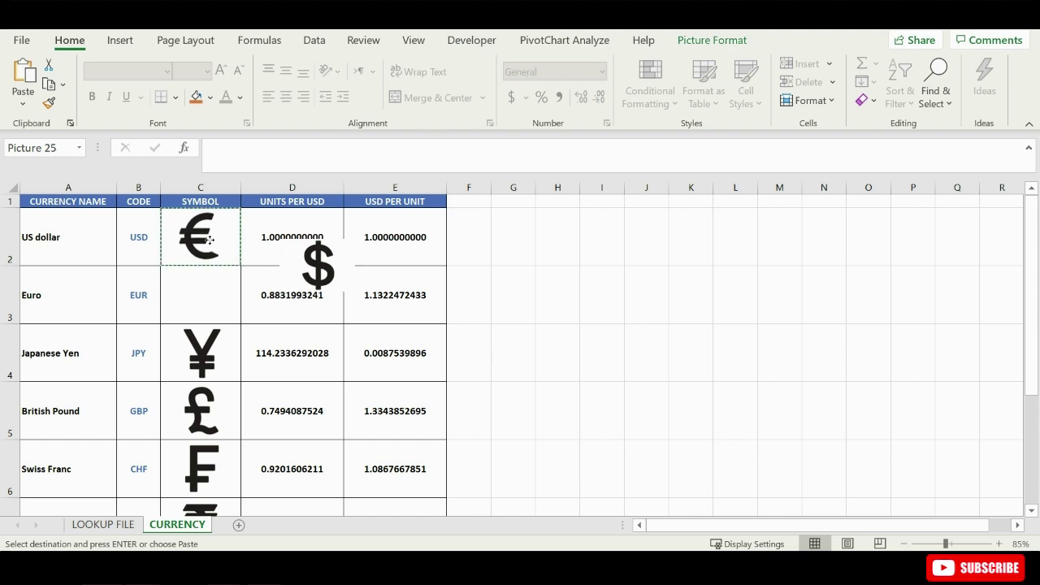
{"action": "left_click", "coordinate": [108, 525]}
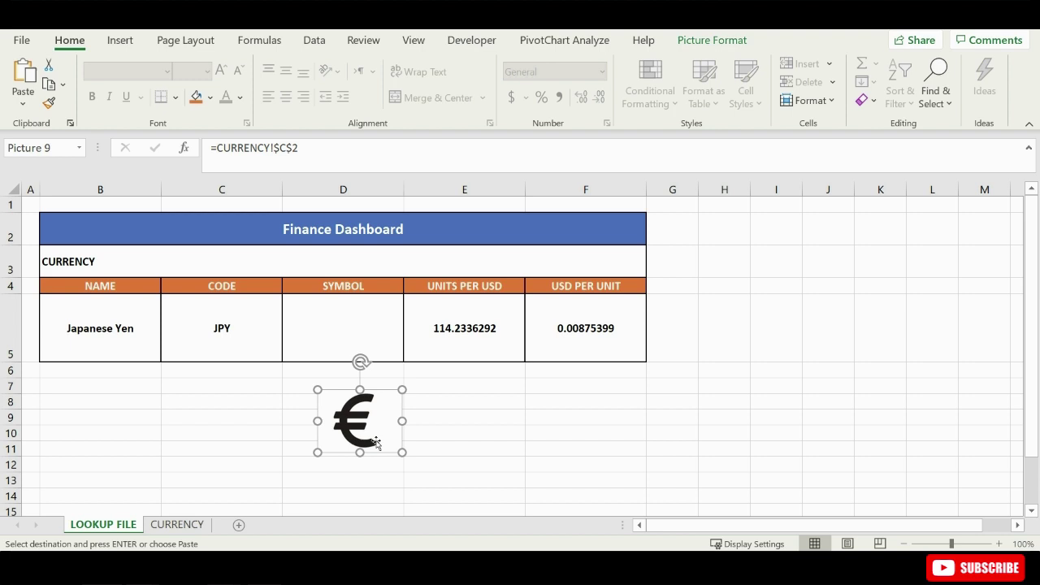
{"action": "left_click", "coordinate": [190, 527]}
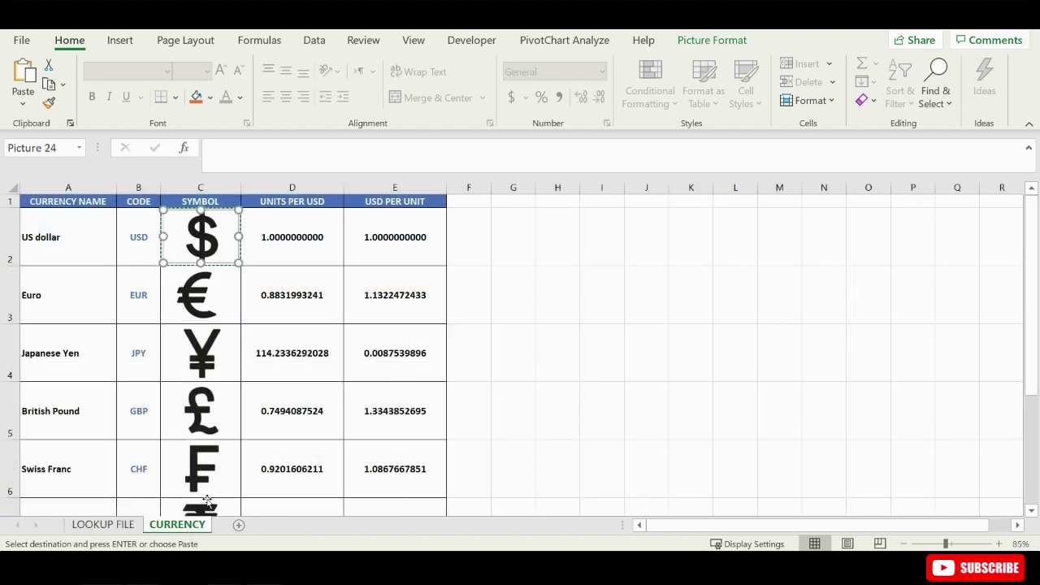
{"action": "left_click", "coordinate": [474, 293]}
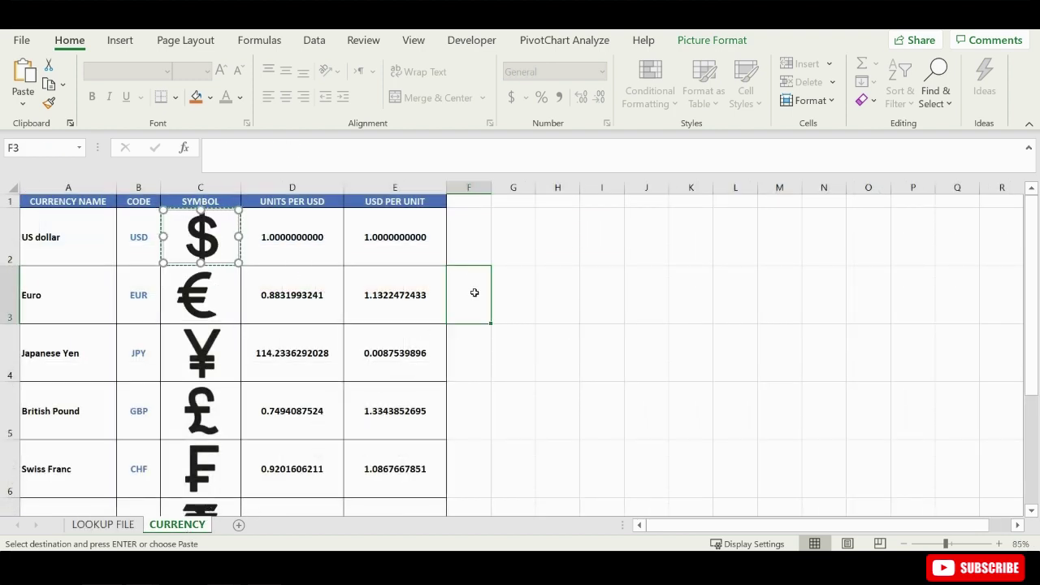
{"action": "left_click", "coordinate": [104, 524]}
{"action": "key", "text": "ctrl+v"}
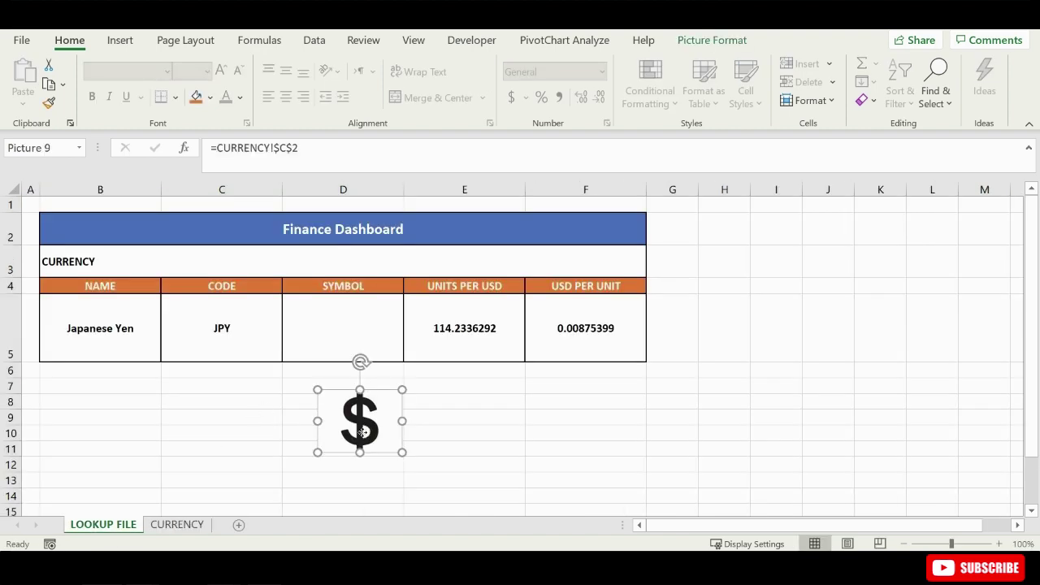
Step: Move the linked dollar picture into D5 and set B5's currency to Chinese Yuan
{"action": "left_click_drag", "start_coordinate": [365, 432], "coordinate": [346, 340]}
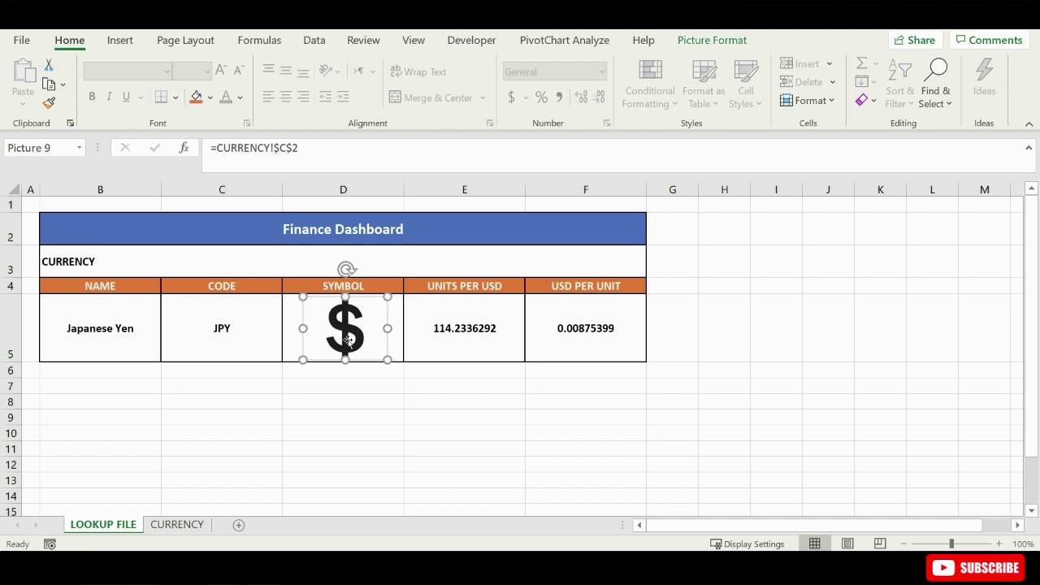
{"action": "left_click", "coordinate": [110, 330]}
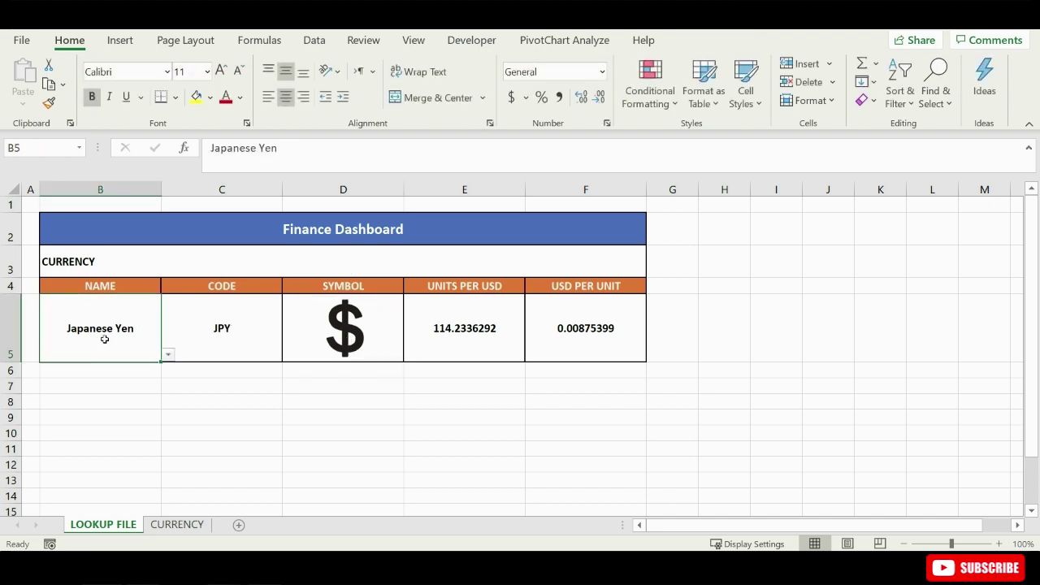
{"action": "left_click", "coordinate": [168, 355]}
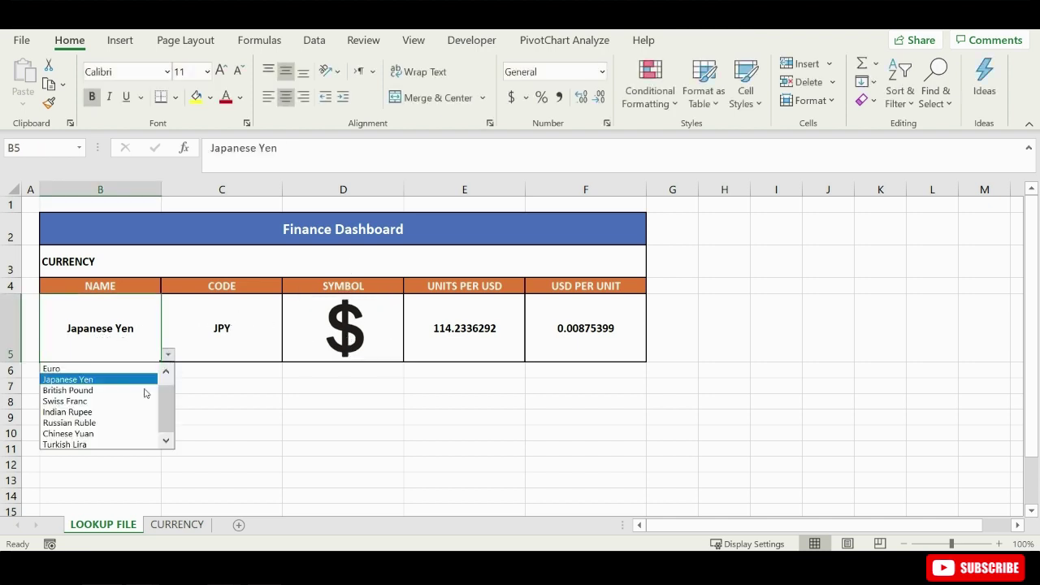
{"action": "left_click", "coordinate": [125, 431]}
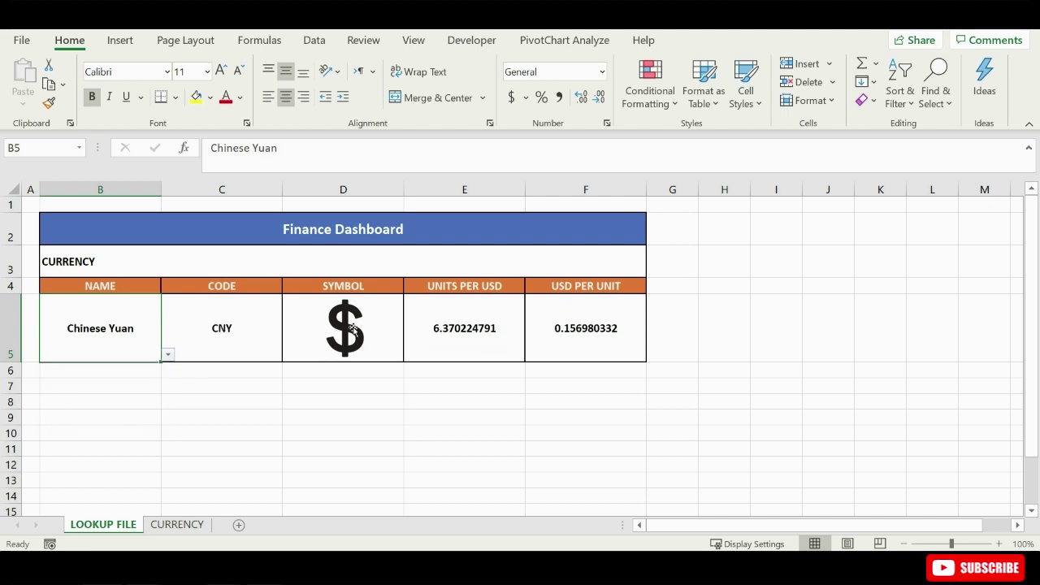
Step: Begin D7's formula as =INDEX(CURRENCY!$C$2:$C$10, with both range ends absolute
{"action": "left_click", "coordinate": [298, 388]}
{"action": "type", "text": "=index"}
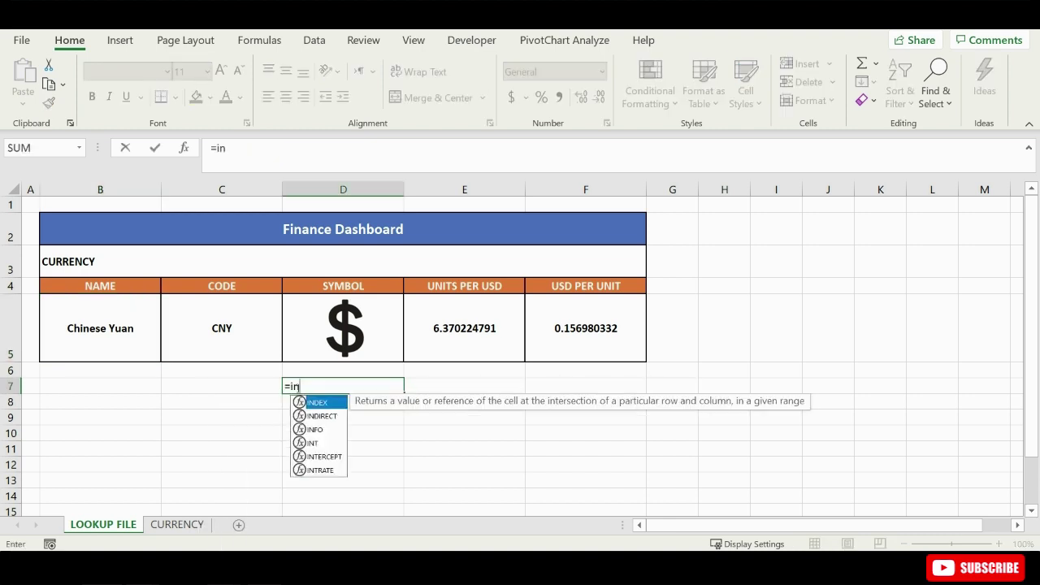
{"action": "double_click", "coordinate": [312, 403]}
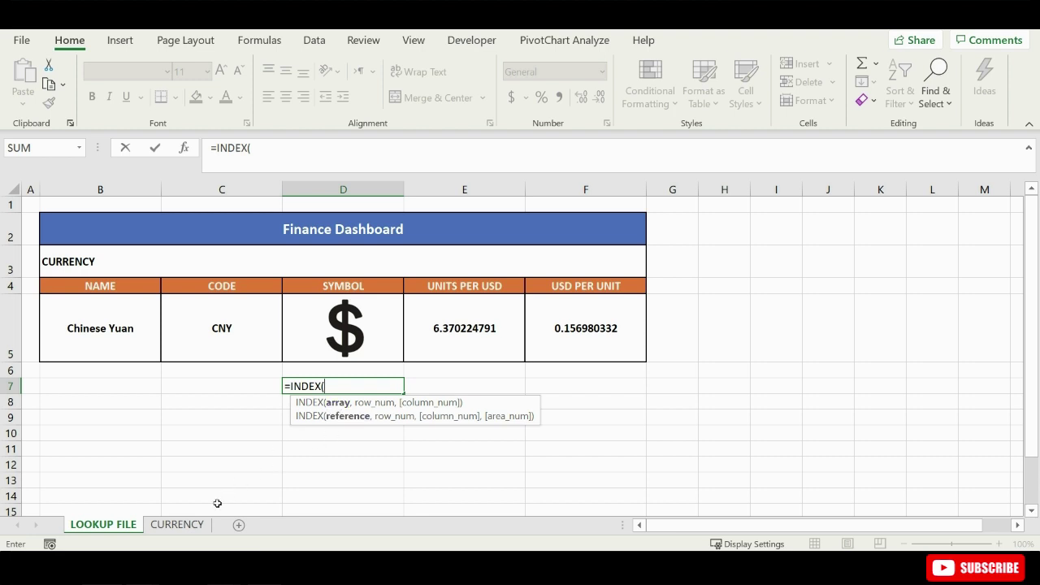
{"action": "left_click", "coordinate": [177, 524]}
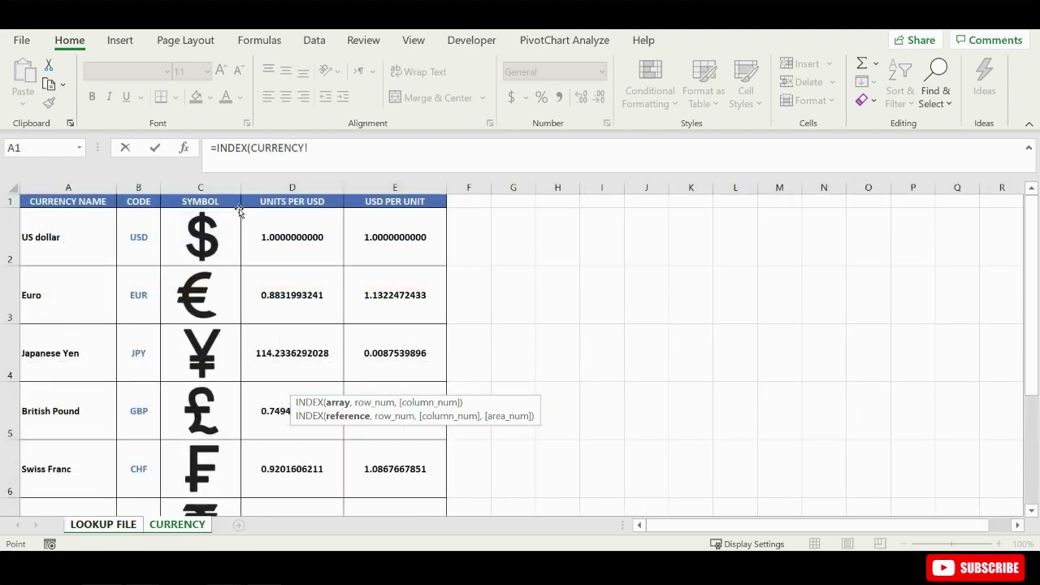
{"action": "left_click", "coordinate": [163, 213]}
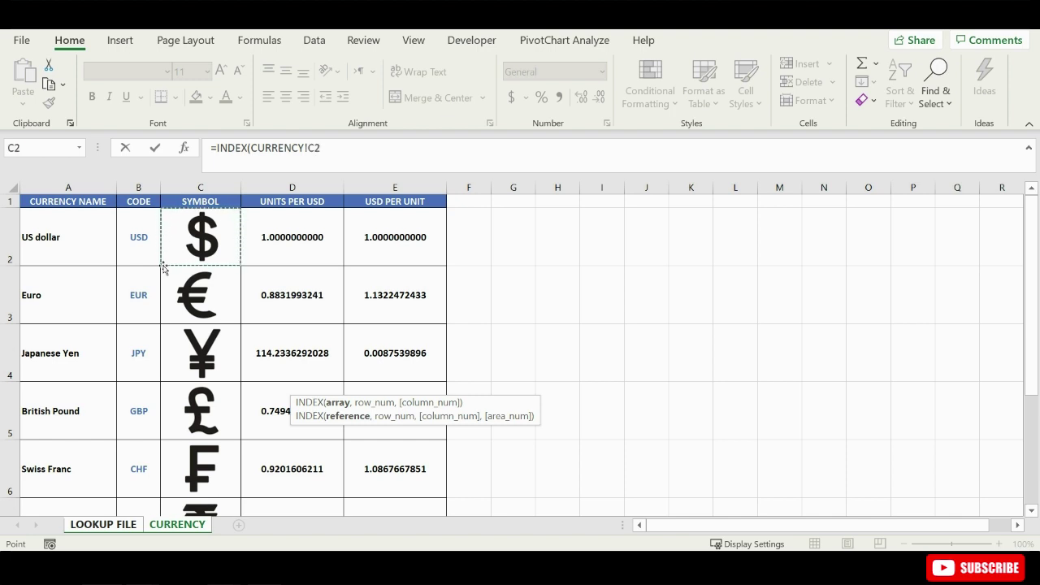
{"action": "left_click_drag", "start_coordinate": [163, 268], "coordinate": [200, 512]}
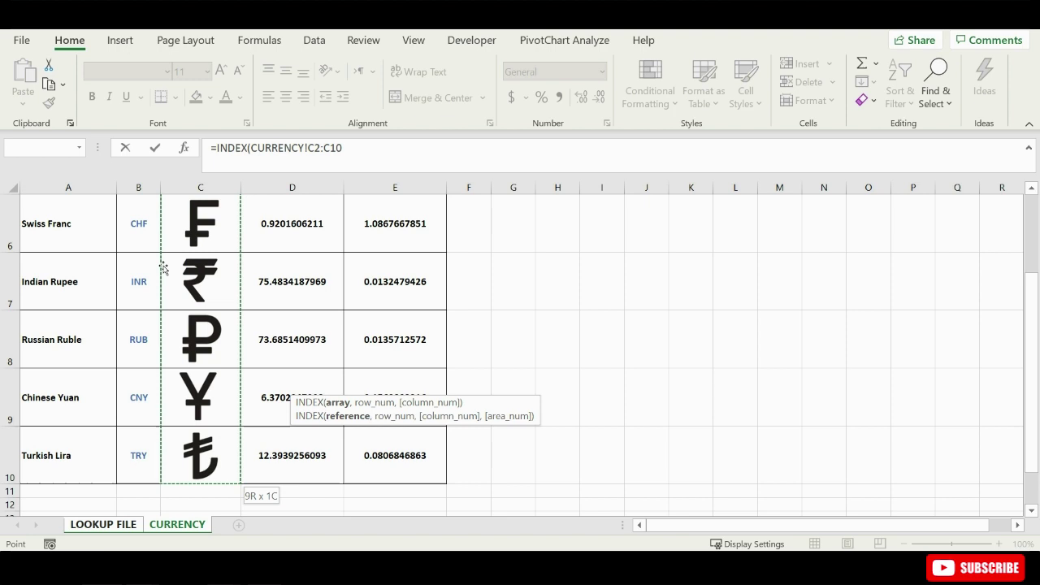
{"action": "left_click", "coordinate": [313, 148]}
{"action": "key", "text": "F4"}
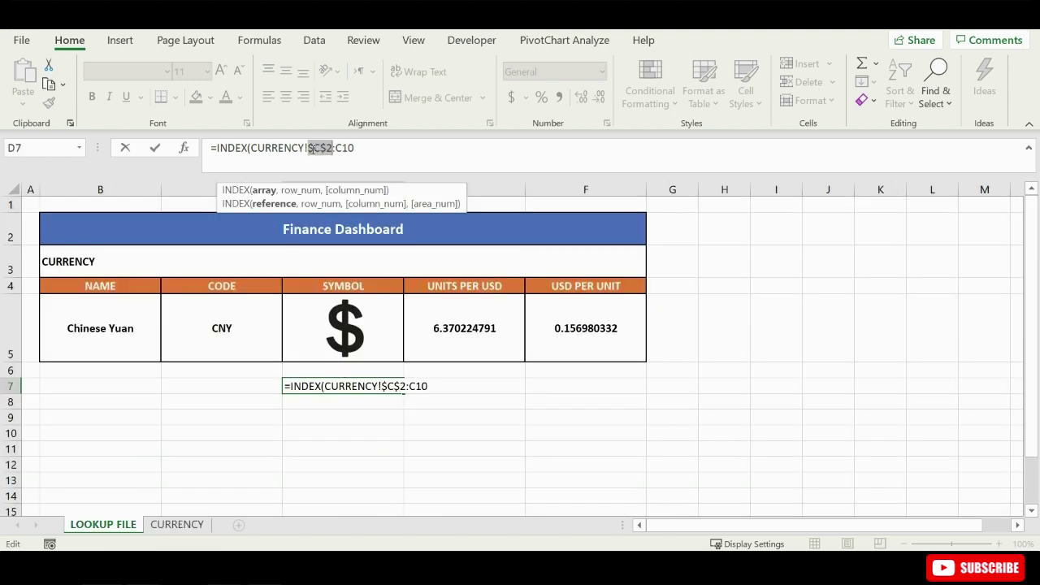
{"action": "left_click", "coordinate": [341, 148]}
{"action": "key", "text": "F4"}
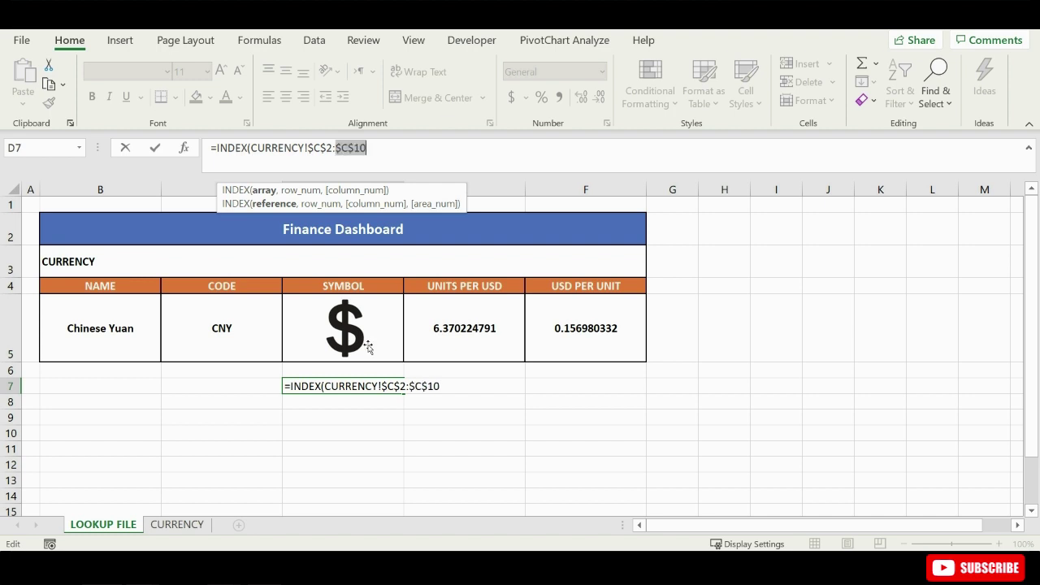
{"action": "left_click", "coordinate": [375, 159]}
Step: Add MATCH('LOOKUP FILE'!$B$5, as the INDEX row argument in D7
{"action": "type", "text": ","}
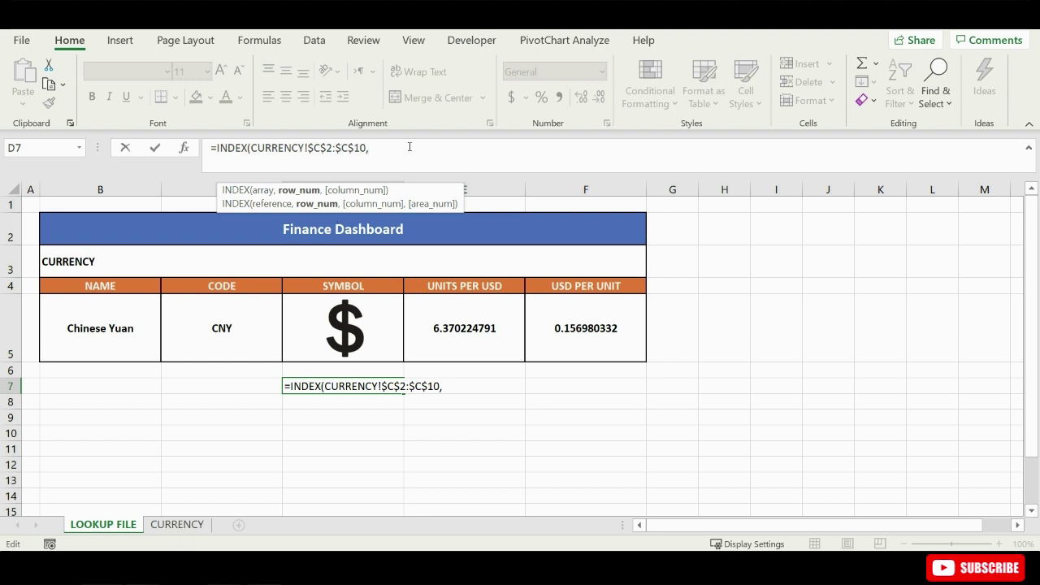
{"action": "type", "text": "match"}
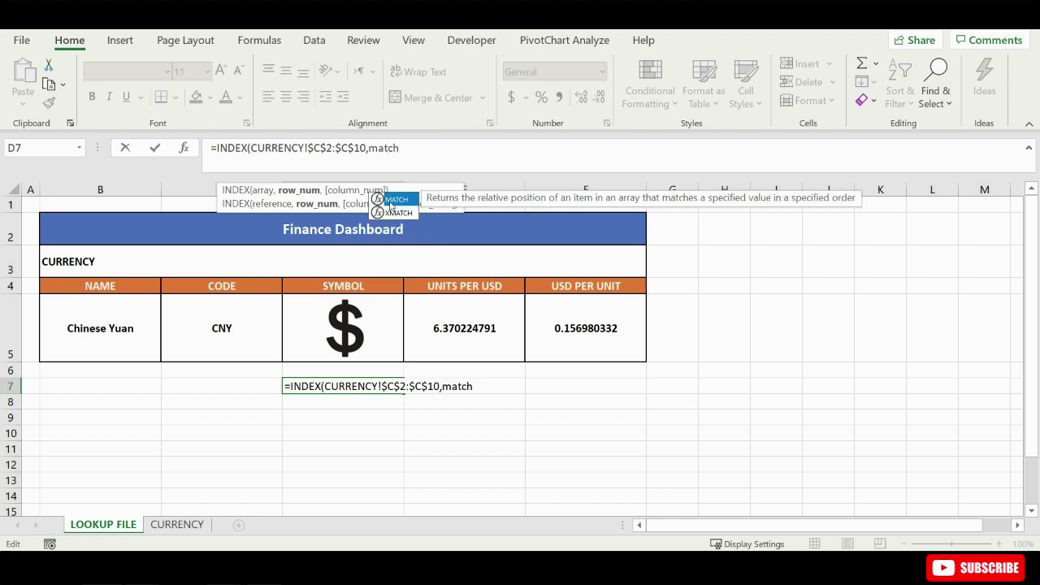
{"action": "double_click", "coordinate": [391, 203]}
{"action": "left_click", "coordinate": [124, 333]}
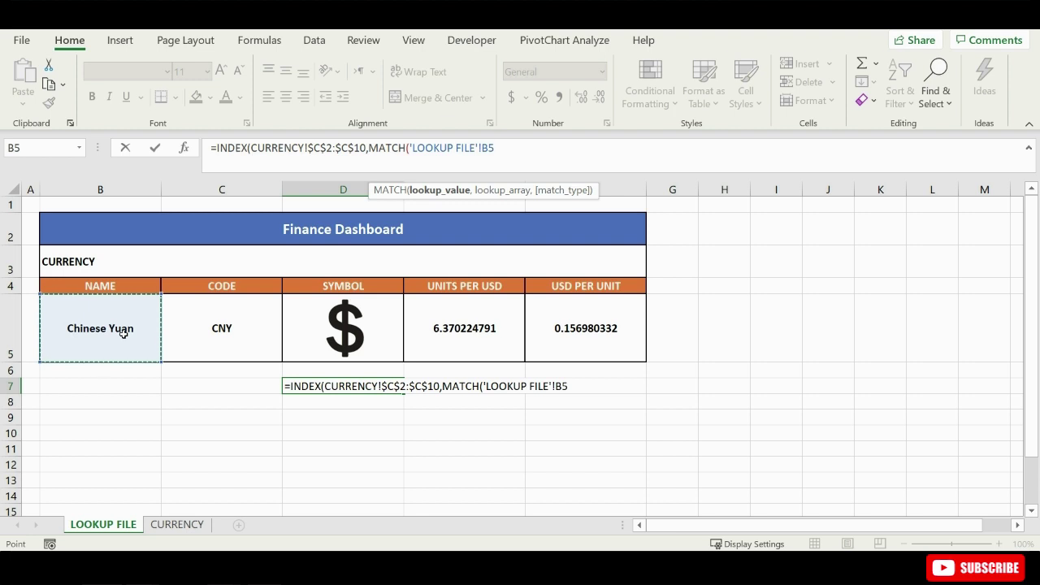
{"action": "key", "text": "F4"}
{"action": "type", "text": ","}
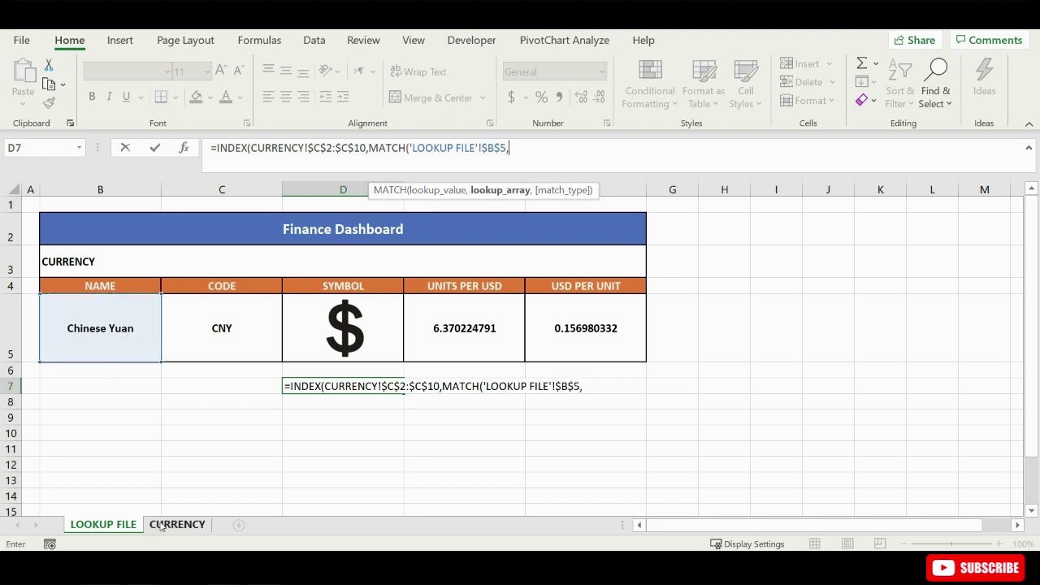
Step: Finish MATCH with CURRENCY!$A$2:$A$10 and exact match 0, close brackets and enter
{"action": "left_click", "coordinate": [177, 524]}
{"action": "scroll", "coordinate": [54, 236], "scroll_direction": "up", "scroll_amount": 2}
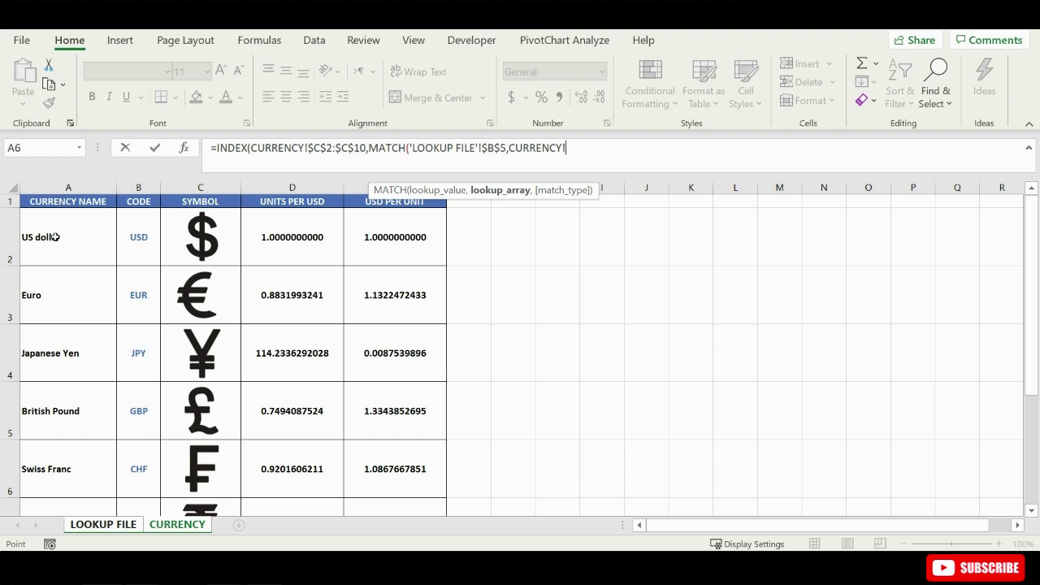
{"action": "left_click_drag", "start_coordinate": [55, 236], "coordinate": [77, 469]}
{"action": "key", "text": "F4"}
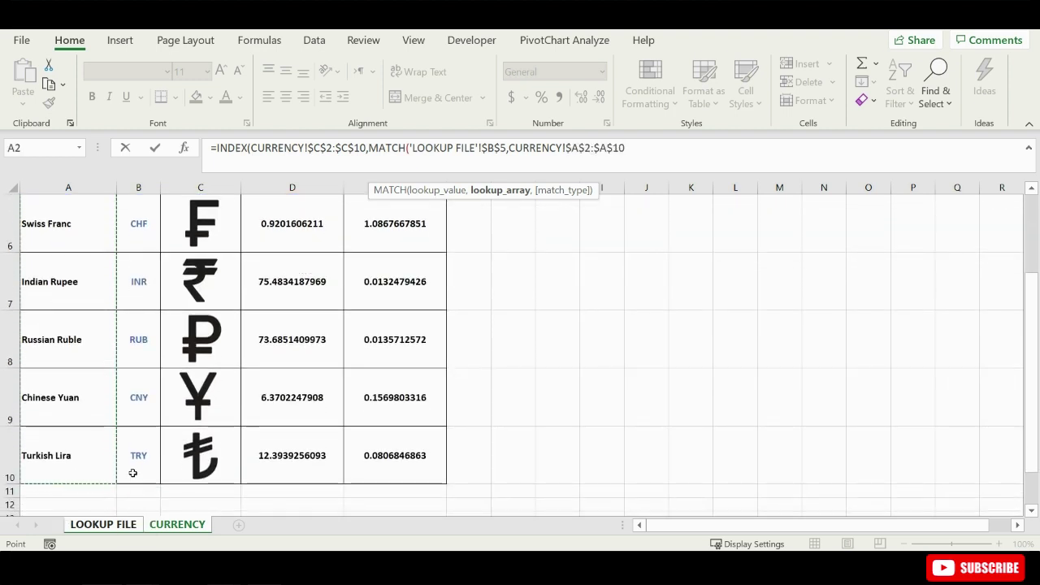
{"action": "type", "text": ","}
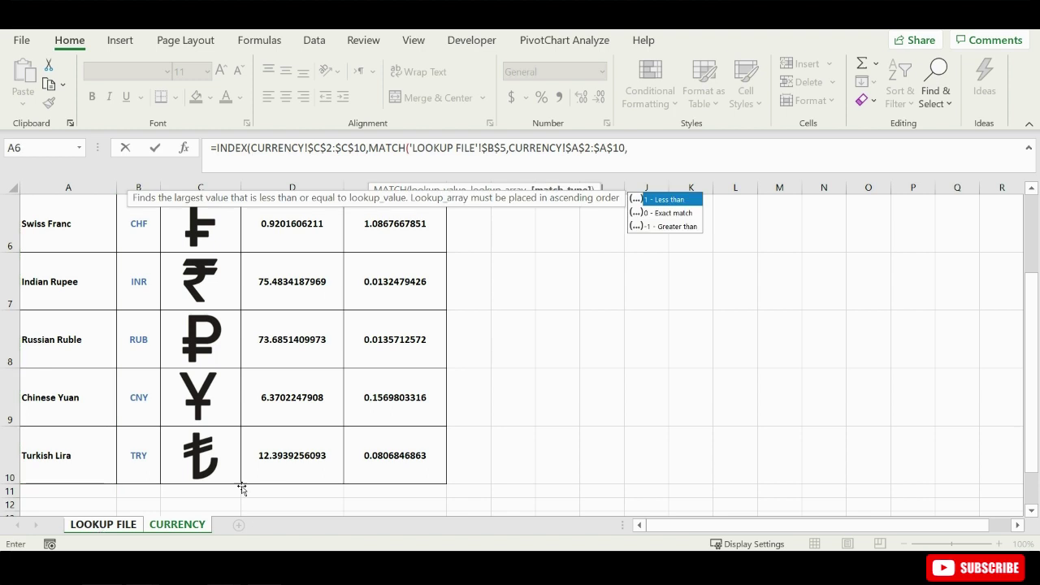
{"action": "double_click", "coordinate": [668, 212]}
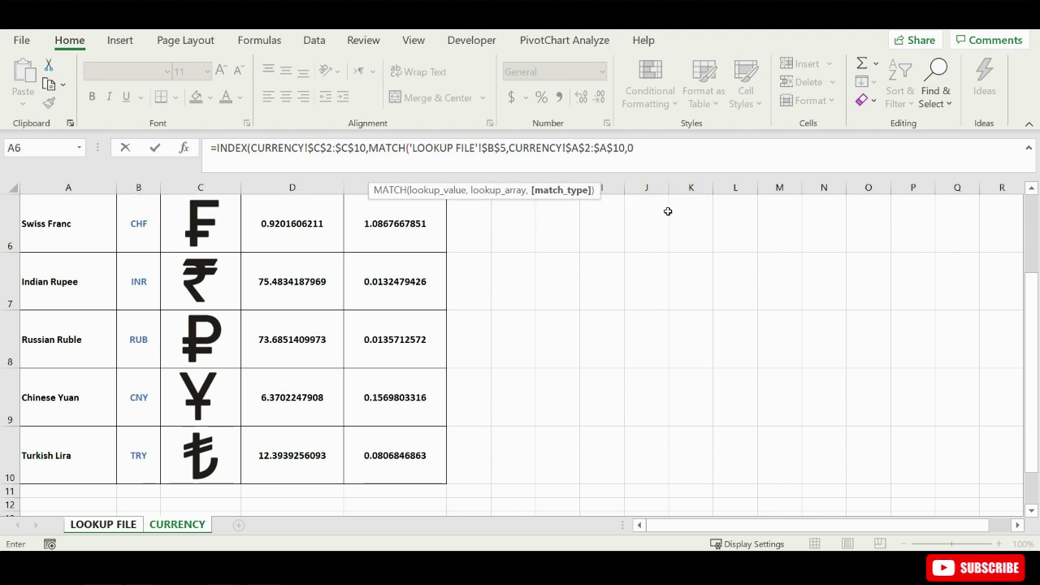
{"action": "type", "text": ")))"}
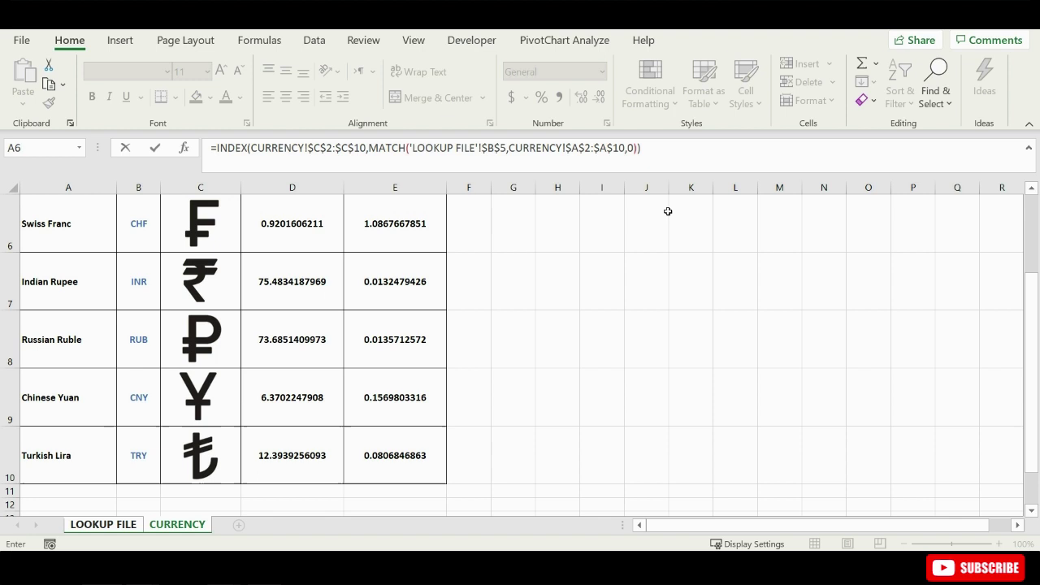
{"action": "key", "text": "Return"}
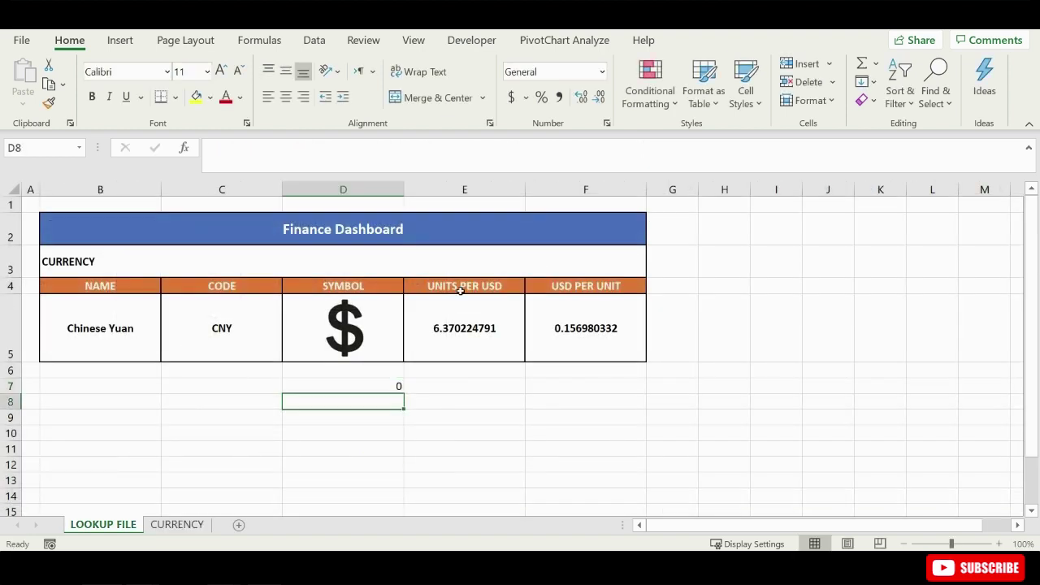
Step: Test D7 by putting 7 in the Swiss Franc symbol cell C6, then undo it
{"action": "left_click", "coordinate": [390, 385]}
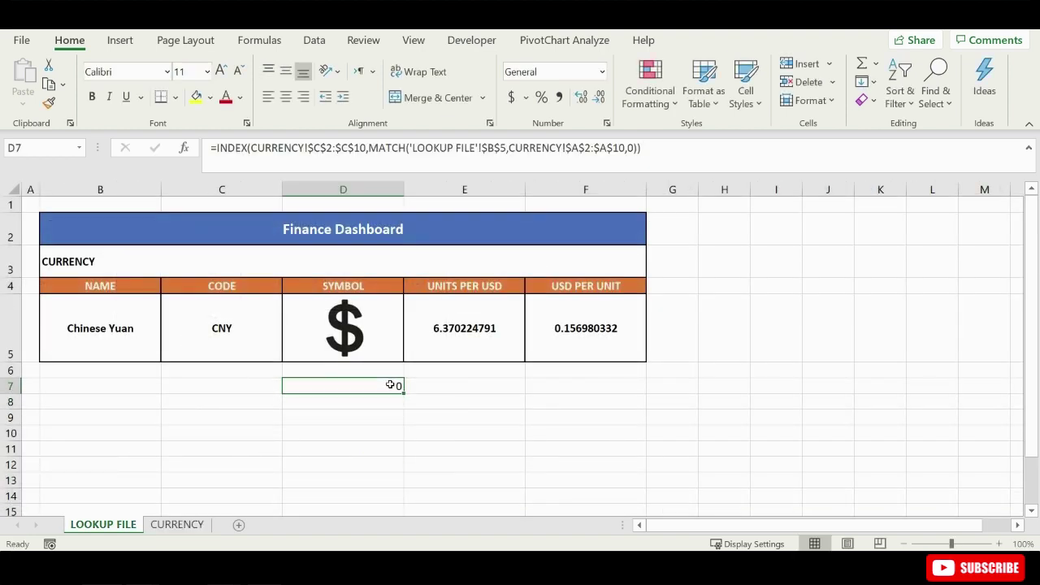
{"action": "left_click", "coordinate": [177, 524]}
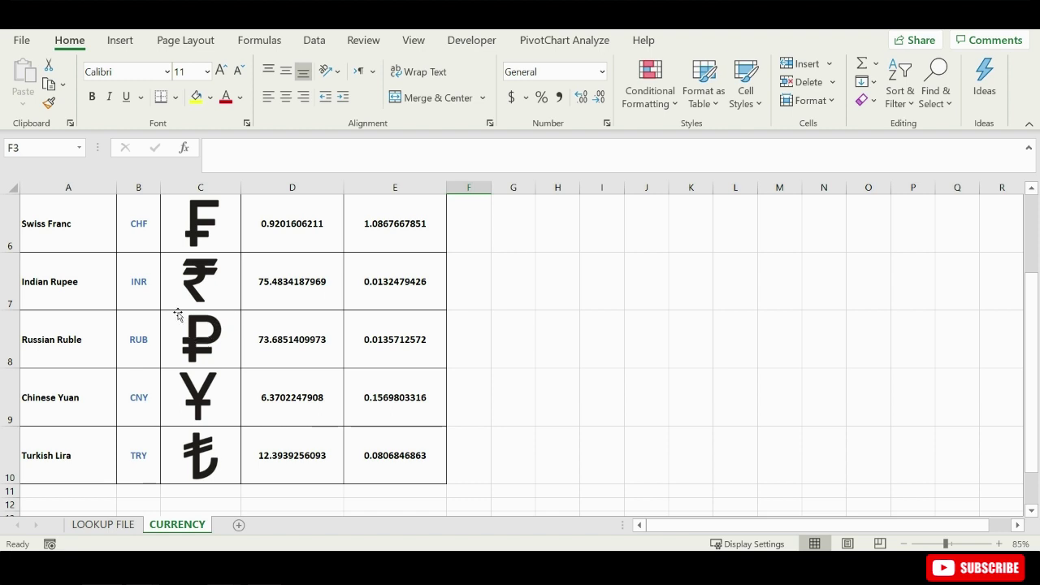
{"action": "left_click", "coordinate": [152, 239]}
{"action": "key", "text": "Right"}
{"action": "key", "text": "F2"}
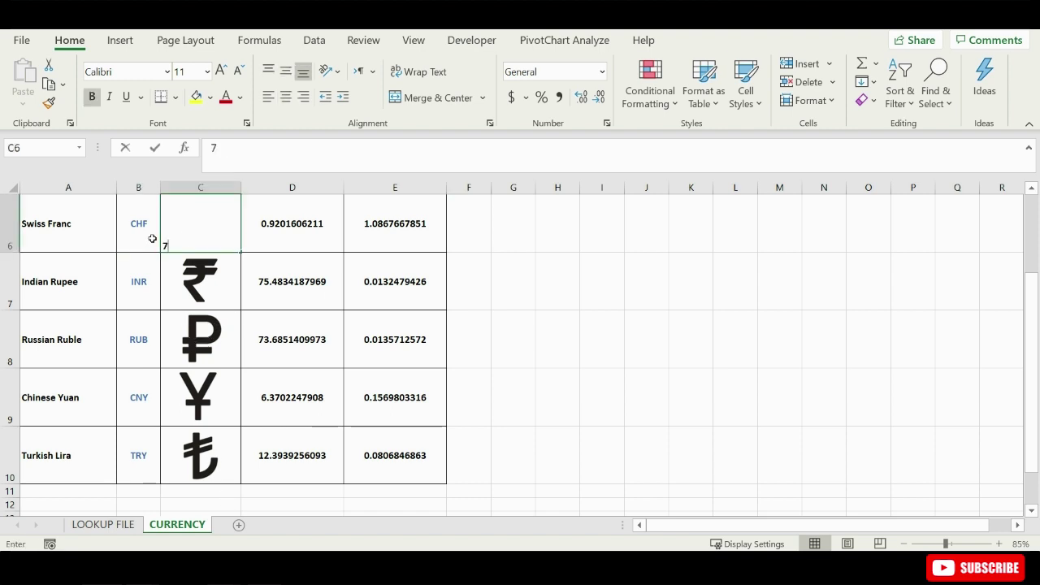
{"action": "key", "text": "Return"}
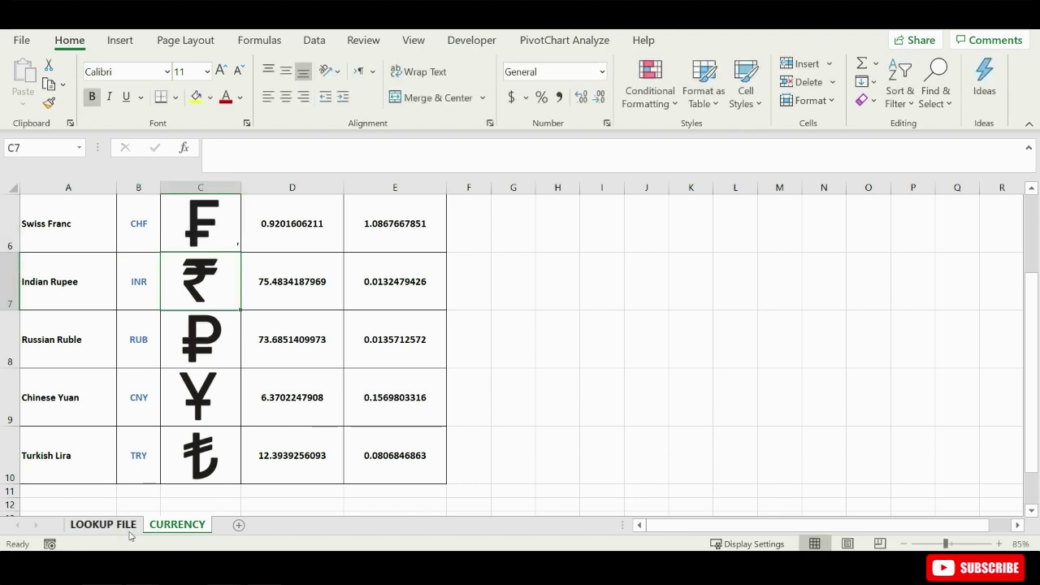
{"action": "left_click", "coordinate": [103, 524]}
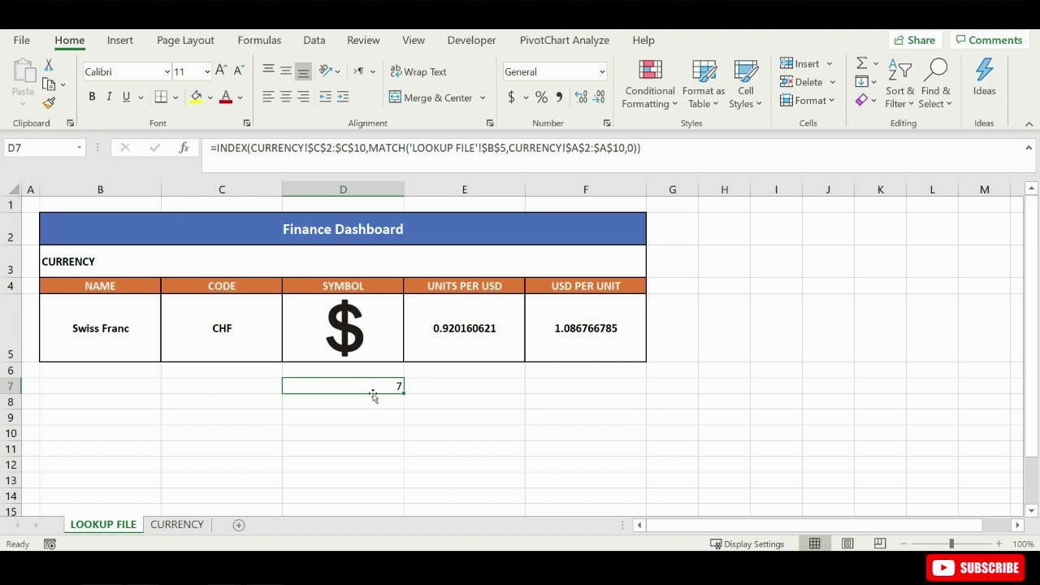
{"action": "key", "text": "ctrl+Page_Down"}
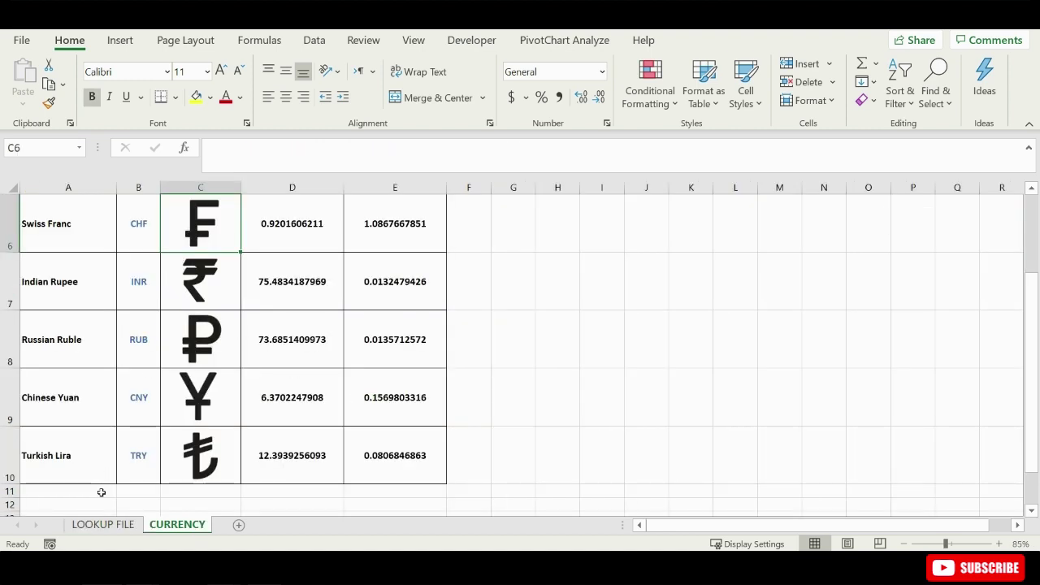
{"action": "left_click", "coordinate": [96, 524]}
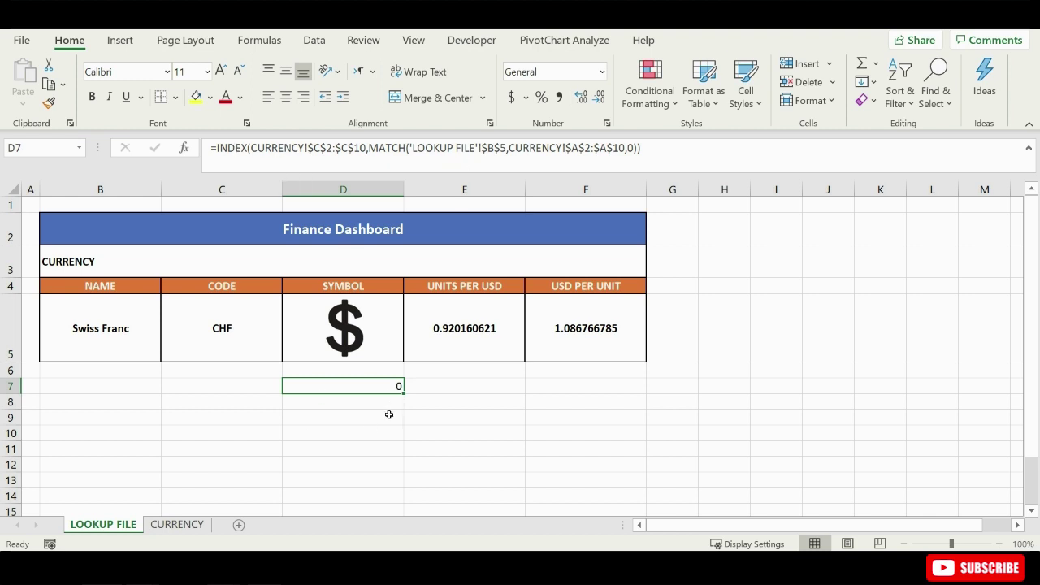
{"action": "left_click_drag", "start_coordinate": [642, 148], "coordinate": [224, 149]}
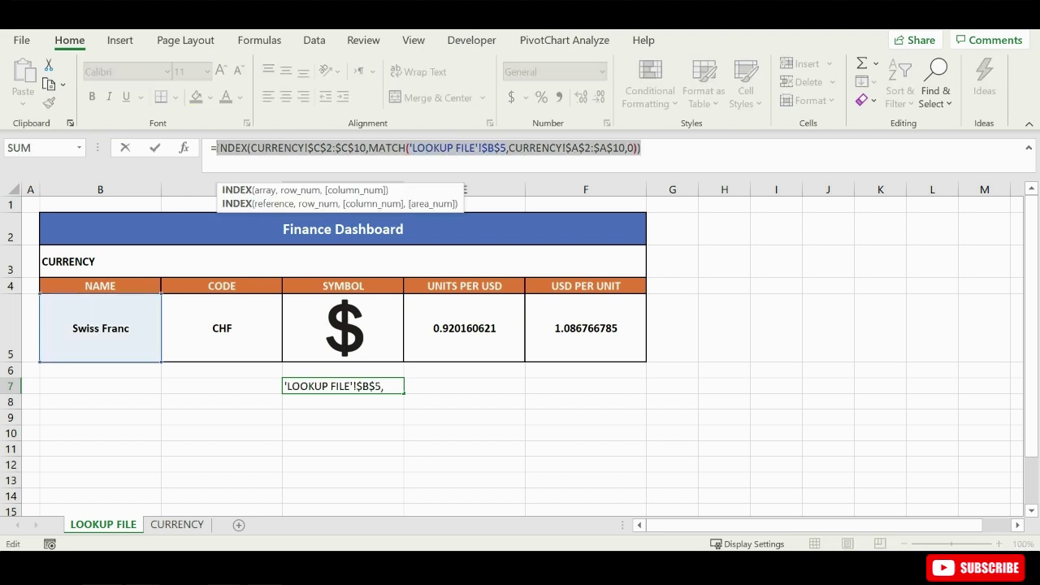
{"action": "right_click", "coordinate": [284, 148]}
{"action": "left_click", "coordinate": [310, 180]}
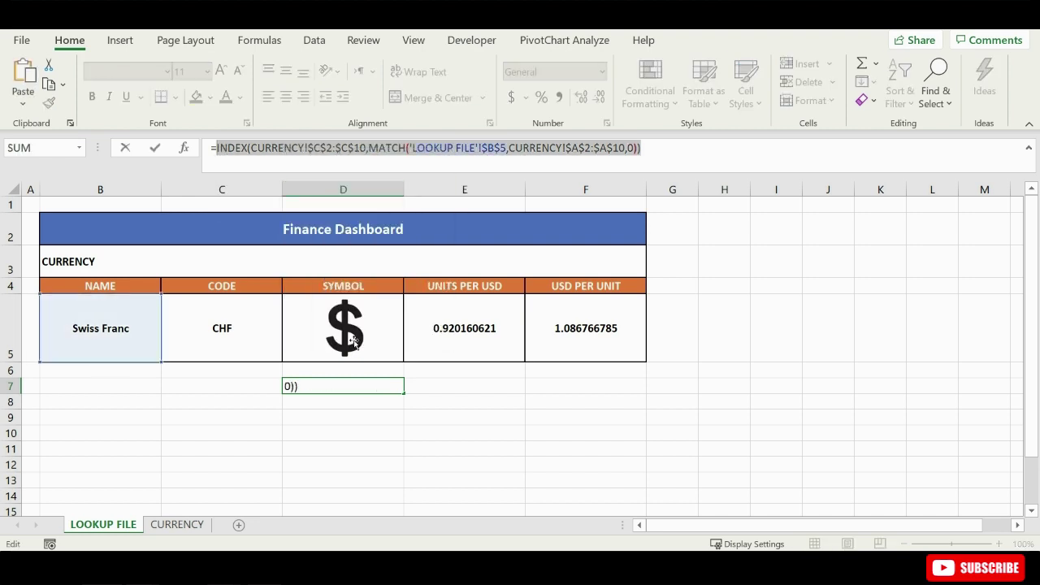
{"action": "key", "text": "Escape"}
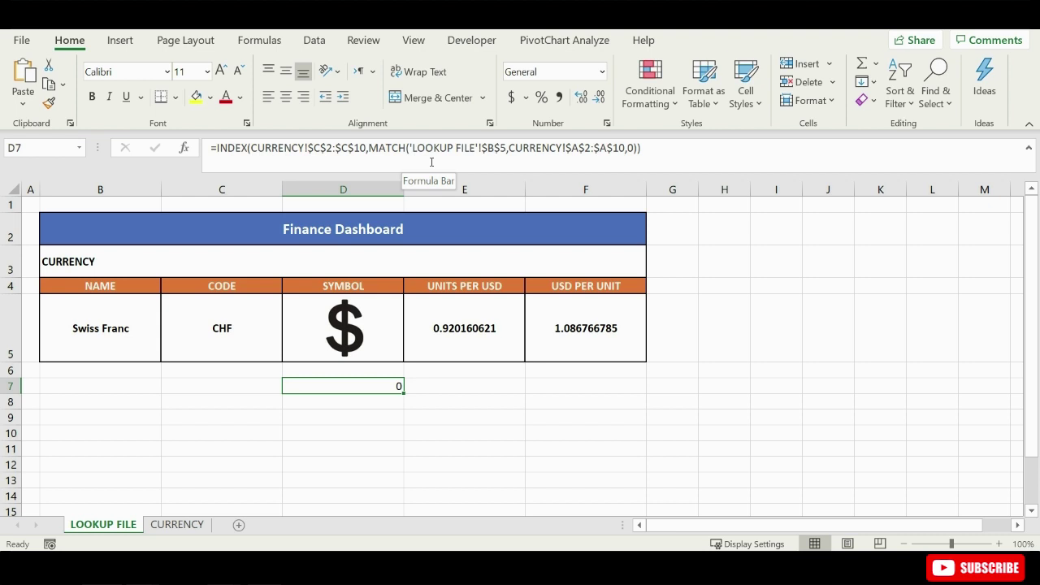
{"action": "left_click_drag", "start_coordinate": [663, 151], "coordinate": [208, 145]}
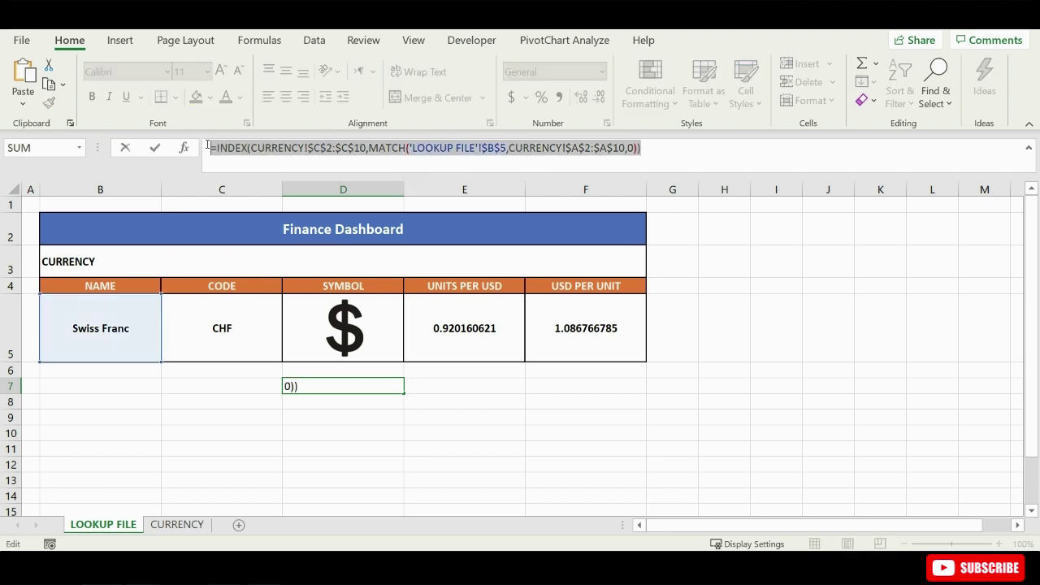
{"action": "right_click", "coordinate": [224, 149]}
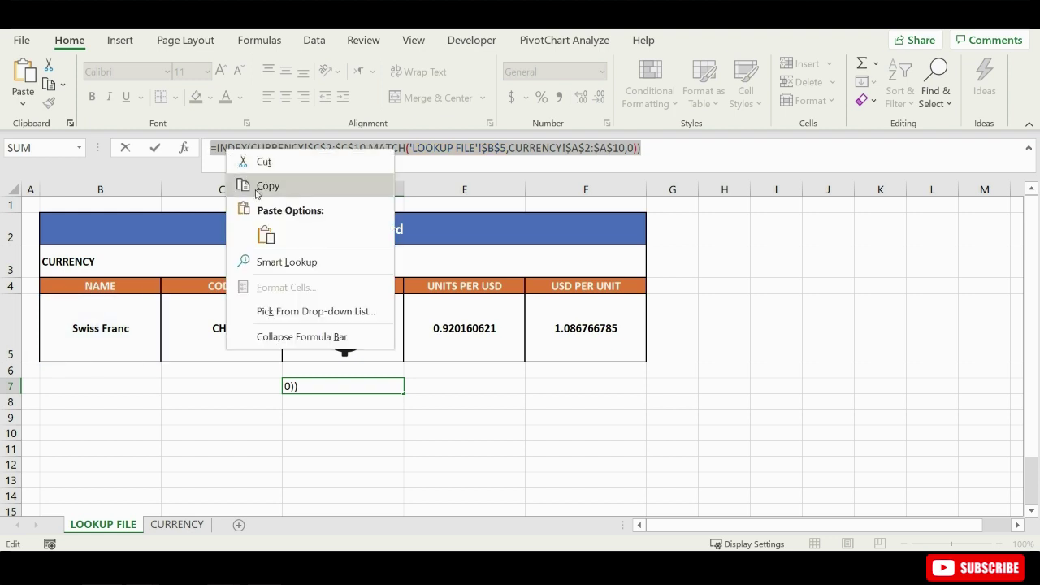
{"action": "left_click", "coordinate": [251, 186]}
{"action": "key", "text": "Escape"}
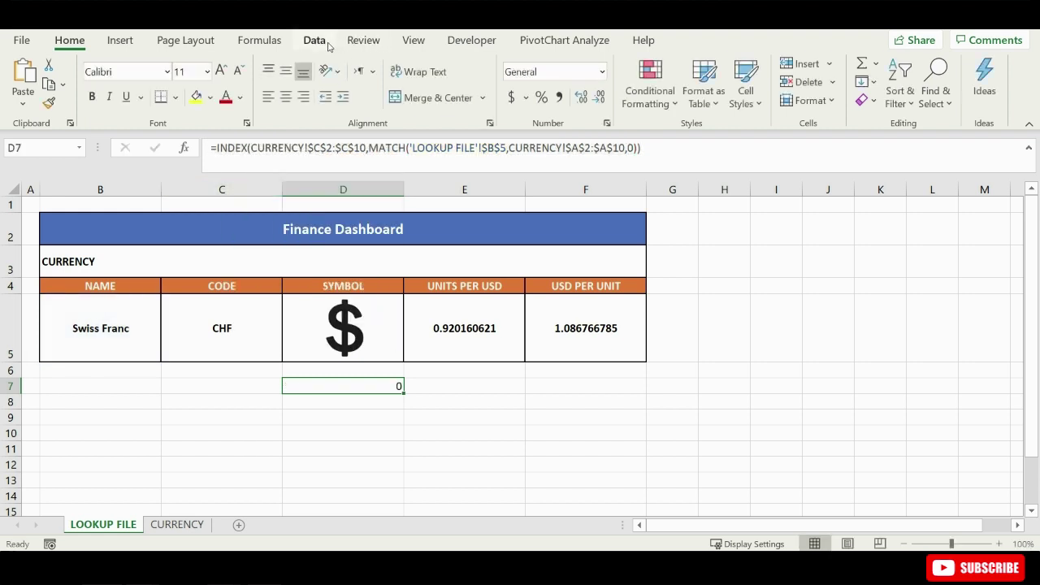
Step: In Name Manager, create the workbook name Symbol referring to the pasted INDEX/MATCH formula
{"action": "left_click", "coordinate": [273, 41]}
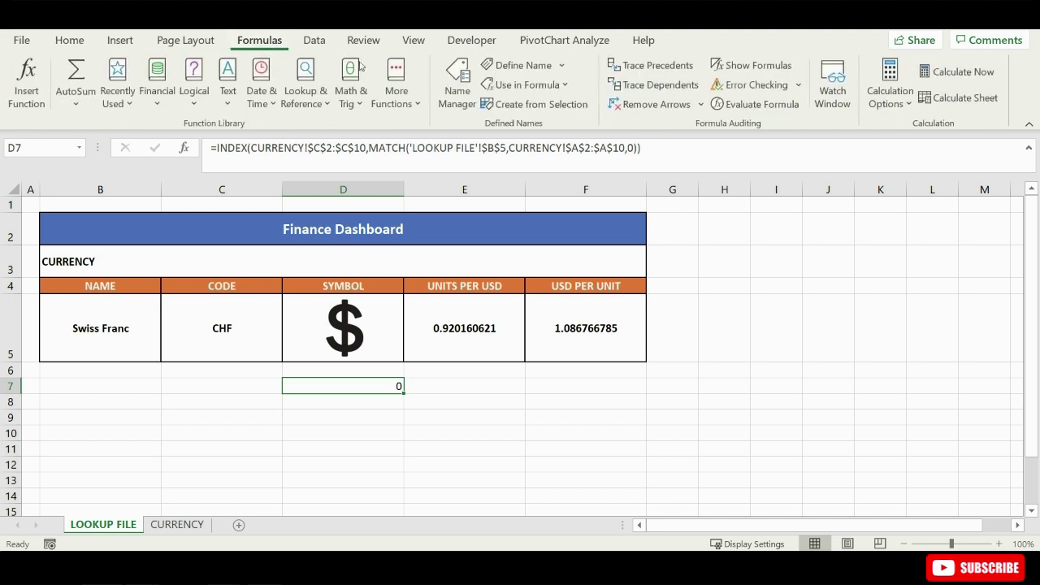
{"action": "left_click", "coordinate": [457, 91]}
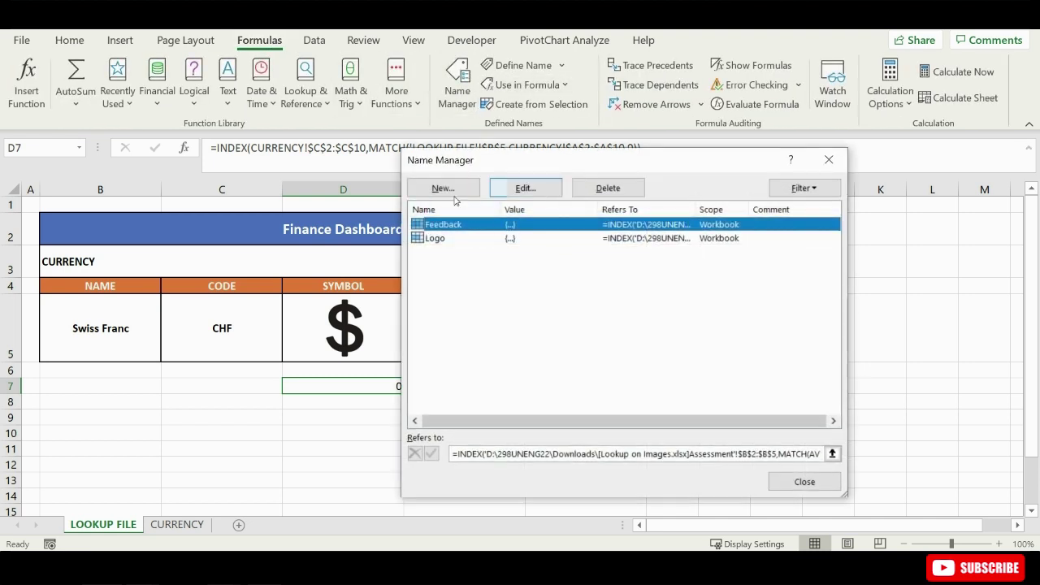
{"action": "key", "text": "Escape"}
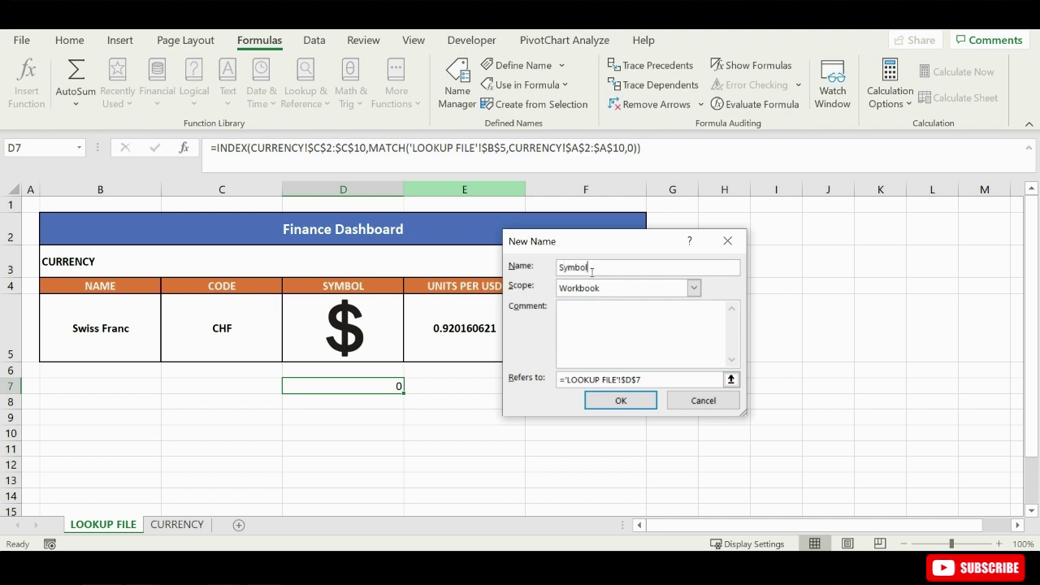
{"action": "left_click_drag", "start_coordinate": [654, 379], "coordinate": [554, 375]}
{"action": "key", "text": "ctrl+v"}
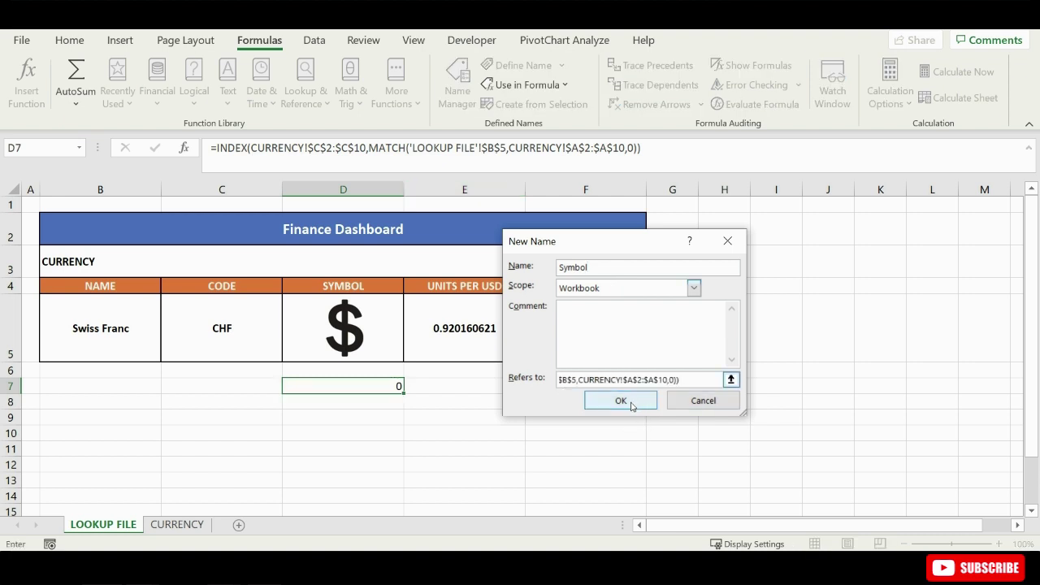
{"action": "left_click", "coordinate": [621, 401]}
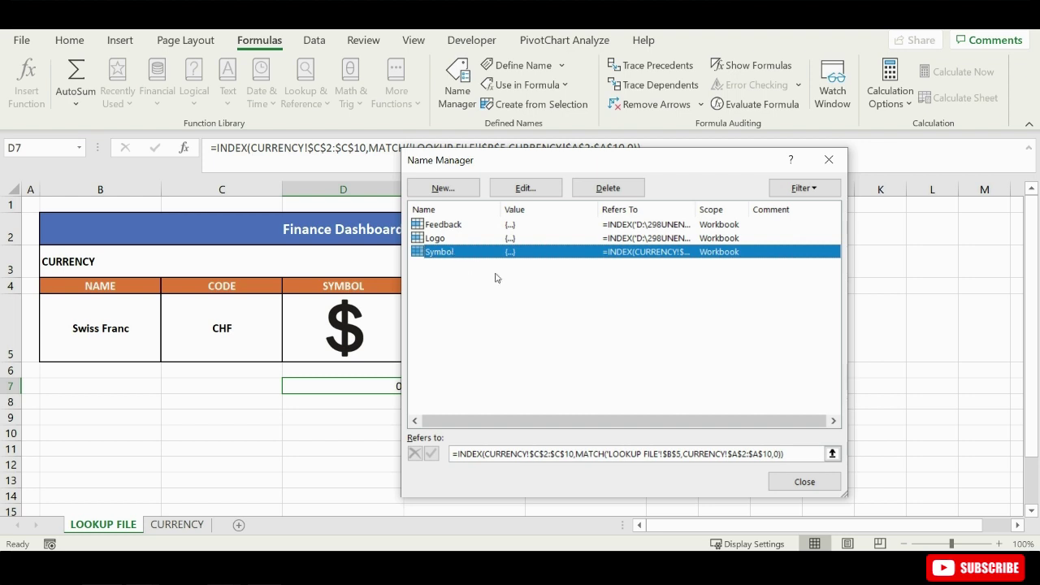
{"action": "left_click", "coordinate": [795, 484]}
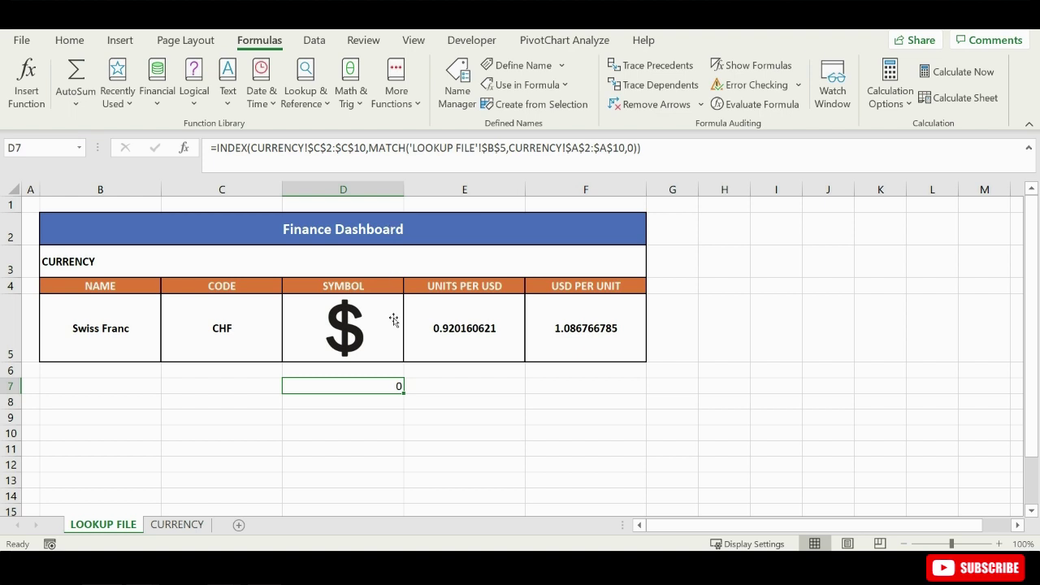
Step: Replace the dashboard picture's CURRENCY!$C$2 reference with =Symbol
{"action": "left_click", "coordinate": [393, 321]}
{"action": "left_click_drag", "start_coordinate": [328, 147], "coordinate": [216, 147]}
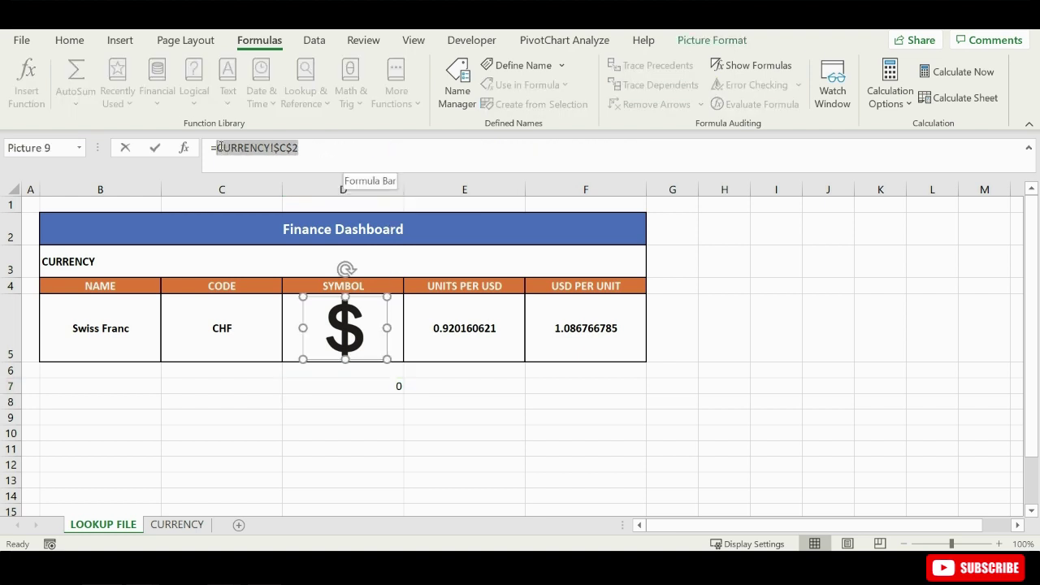
{"action": "type", "text": "symbol"}
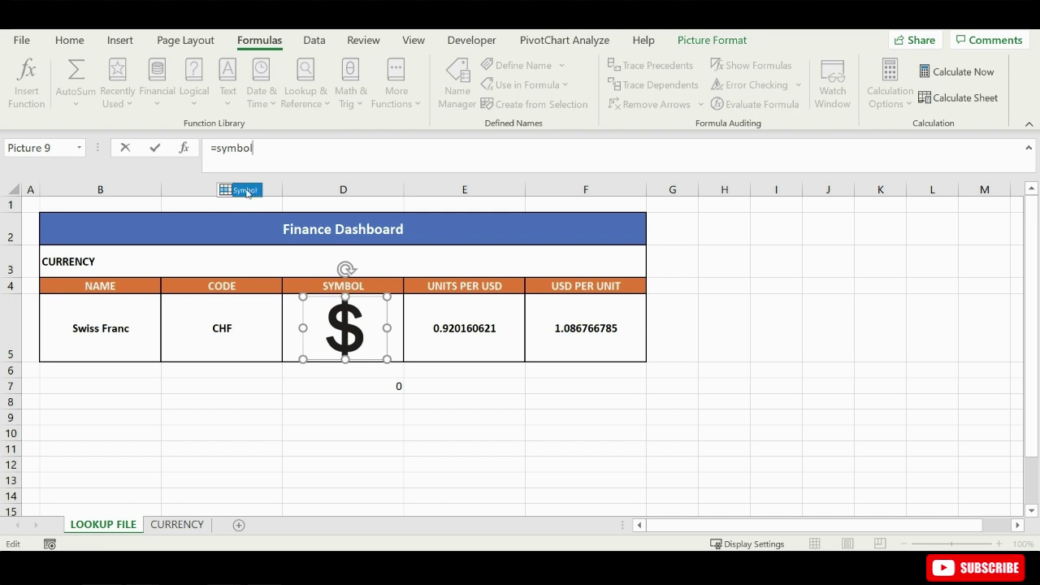
{"action": "double_click", "coordinate": [246, 191]}
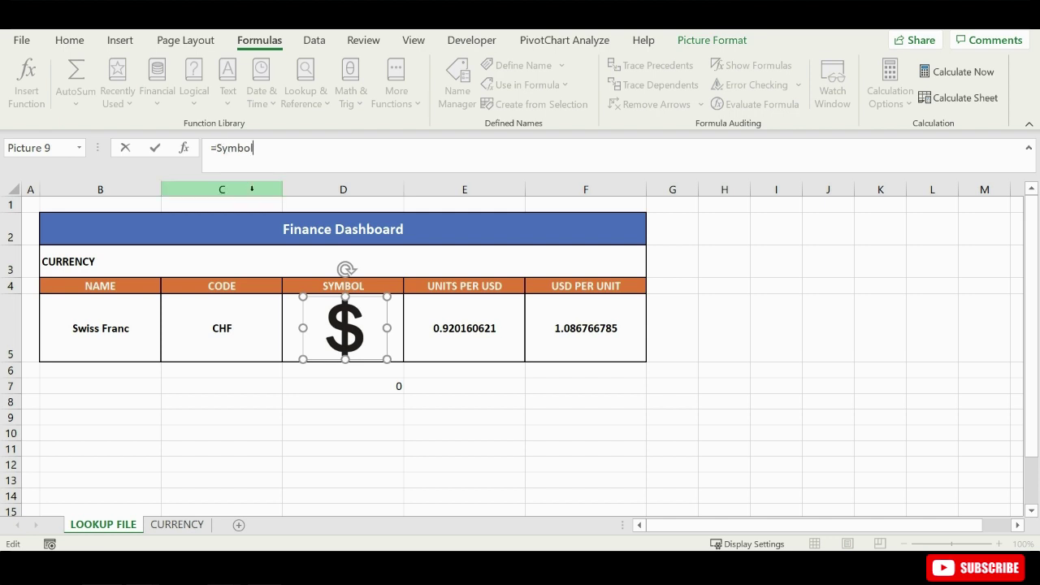
{"action": "key", "text": "Return"}
Step: Cycle the B5 currency dropdown through British Pound, Chinese Yuan and then Japanese Yen
{"action": "left_click", "coordinate": [268, 370]}
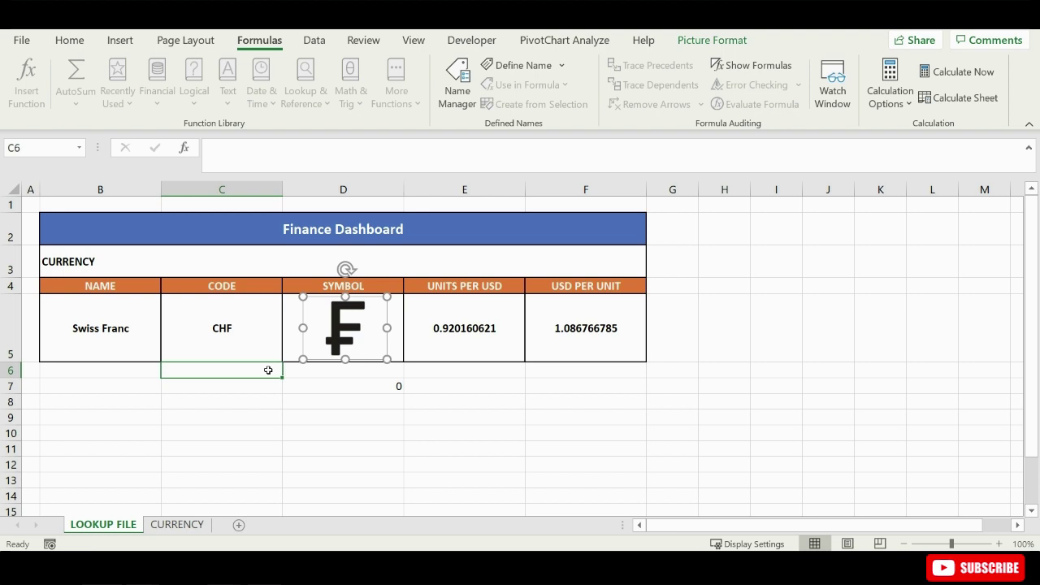
{"action": "left_click", "coordinate": [156, 333]}
{"action": "left_click", "coordinate": [167, 355]}
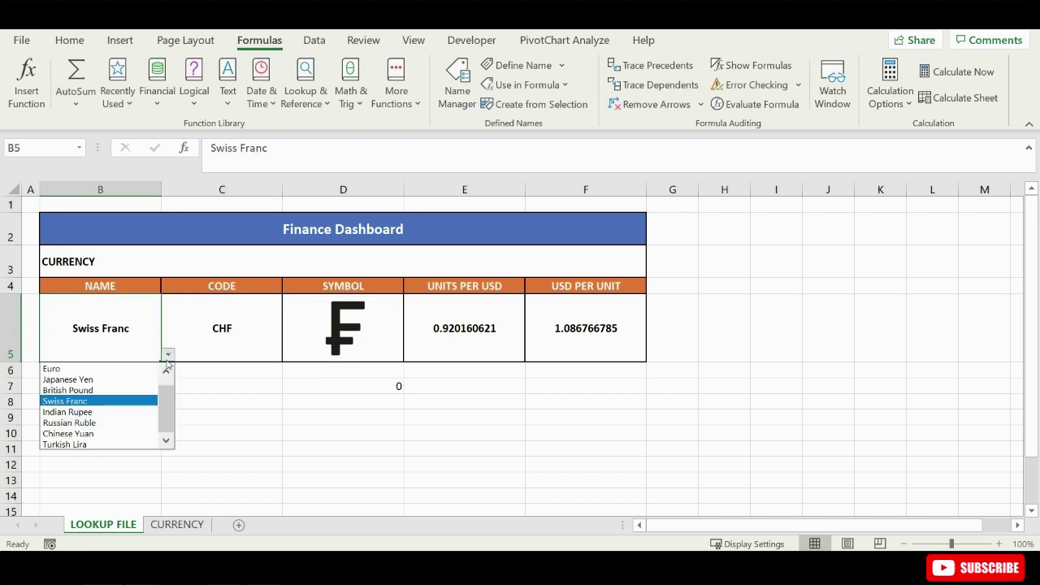
{"action": "left_click", "coordinate": [135, 390]}
{"action": "left_click", "coordinate": [168, 355]}
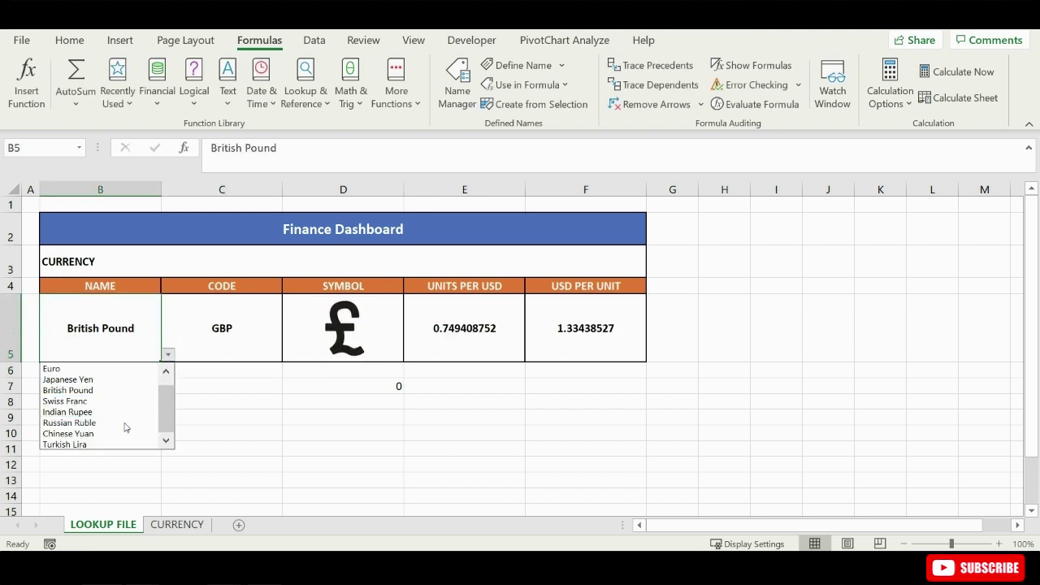
{"action": "left_click", "coordinate": [124, 433]}
{"action": "left_click", "coordinate": [167, 355]}
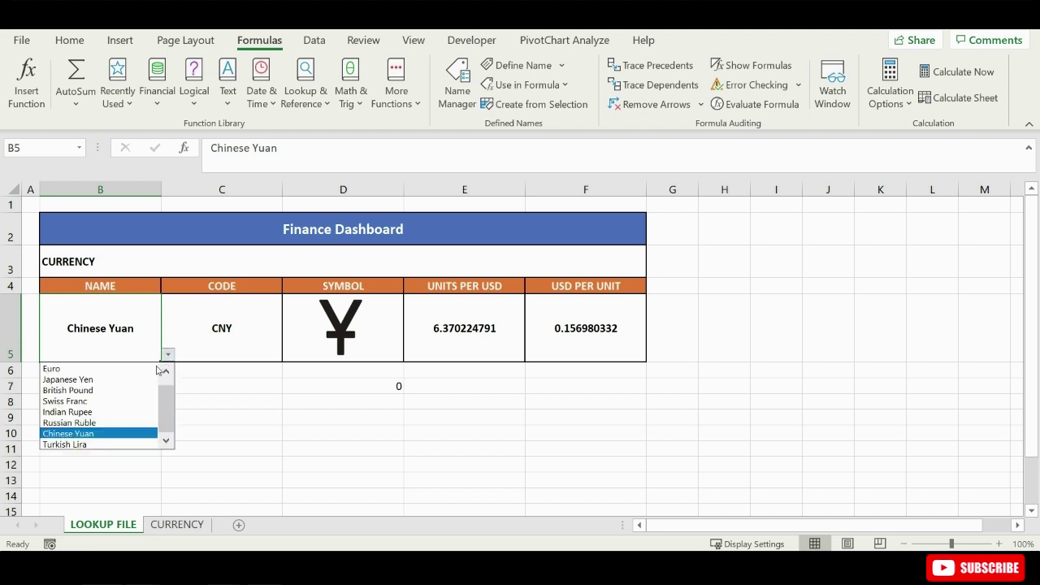
{"action": "key", "text": "Escape"}
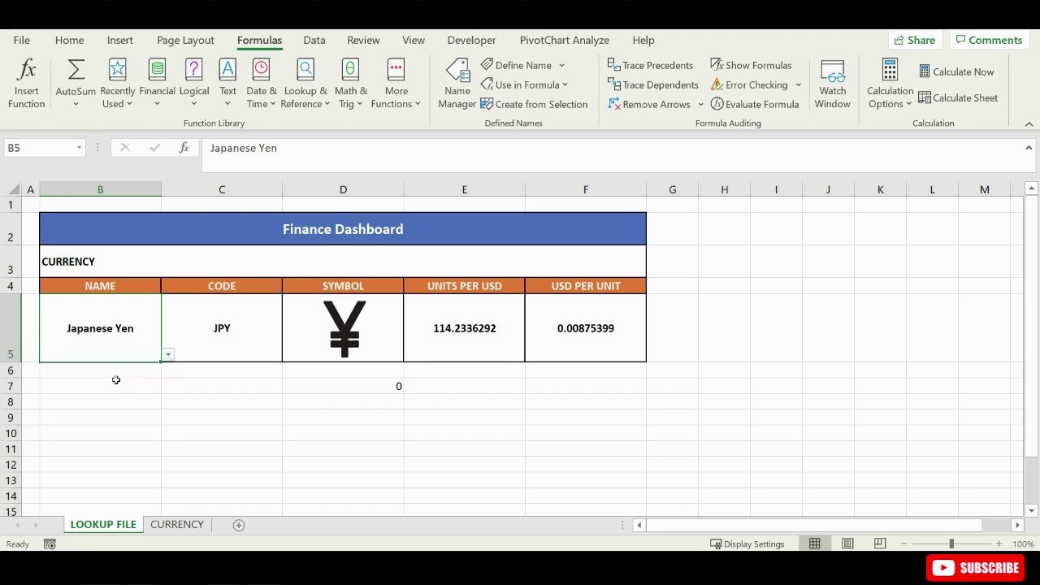
{"action": "left_click", "coordinate": [167, 355]}
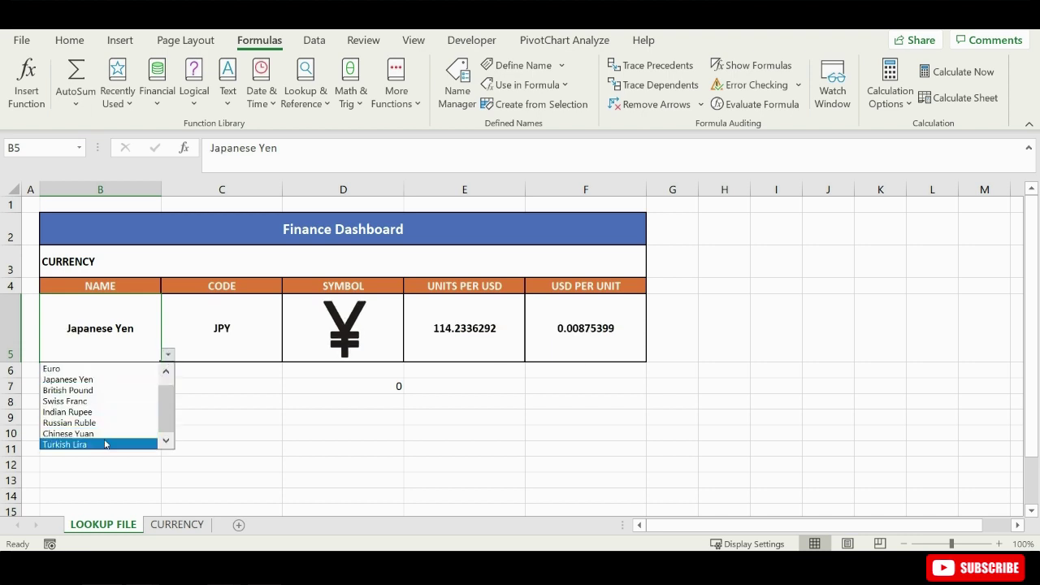